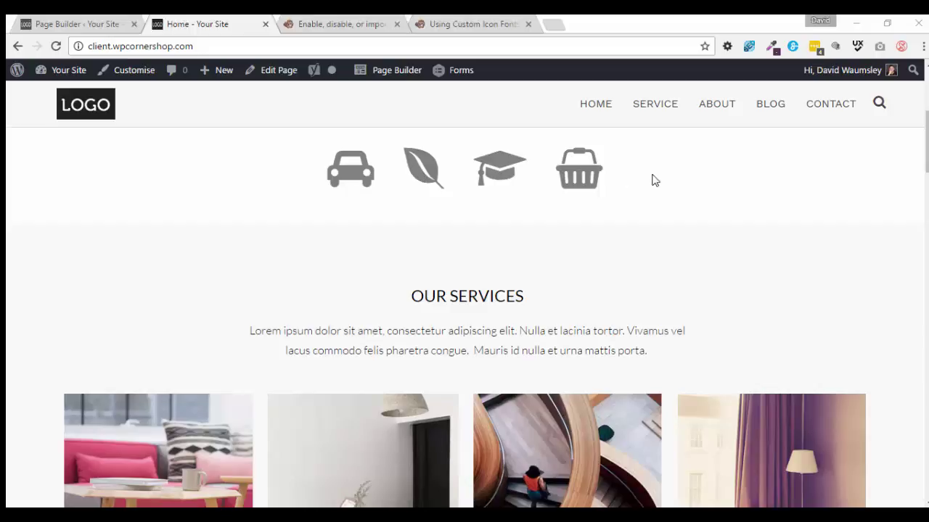
Step: Enable Foundation Icons in the Page Builder icon settings, alongside Font Awesome and Dashicons
{"action": "left_click", "coordinate": [474, 26]}
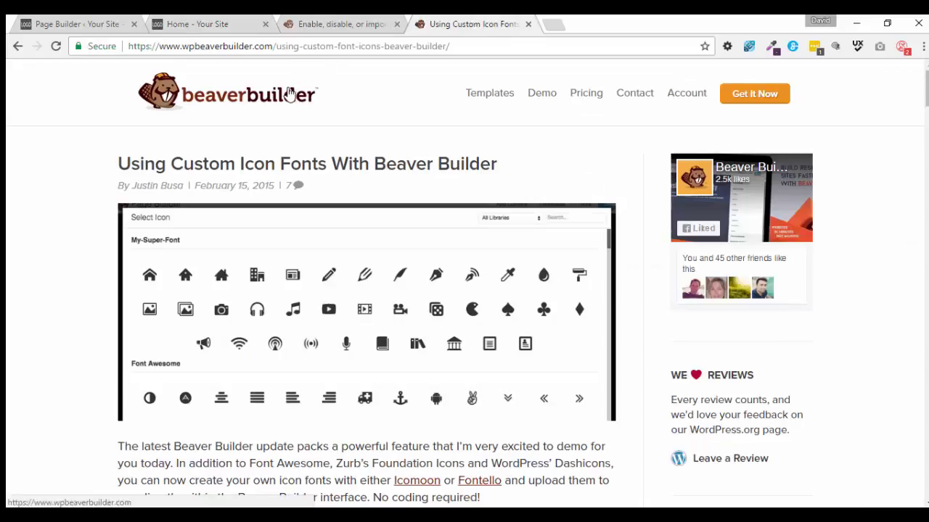
{"action": "left_click", "coordinate": [361, 25]}
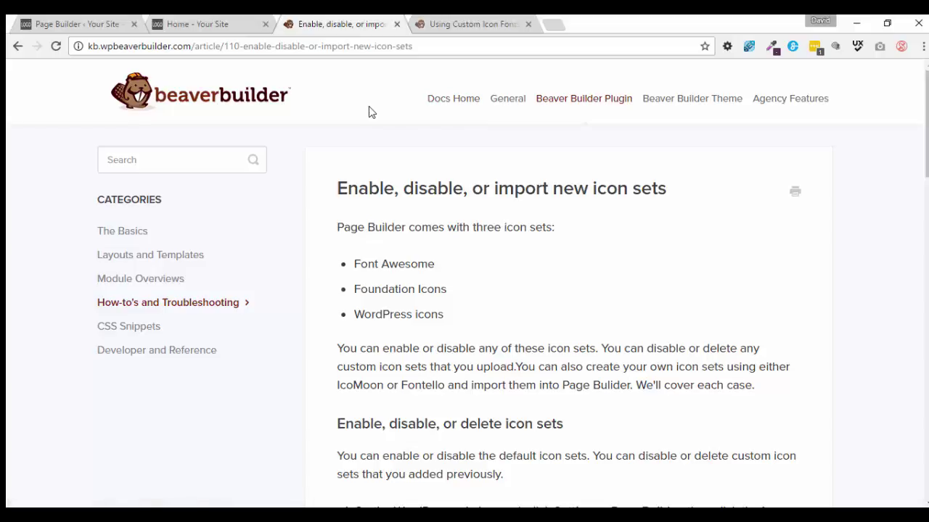
{"action": "left_click", "coordinate": [201, 28]}
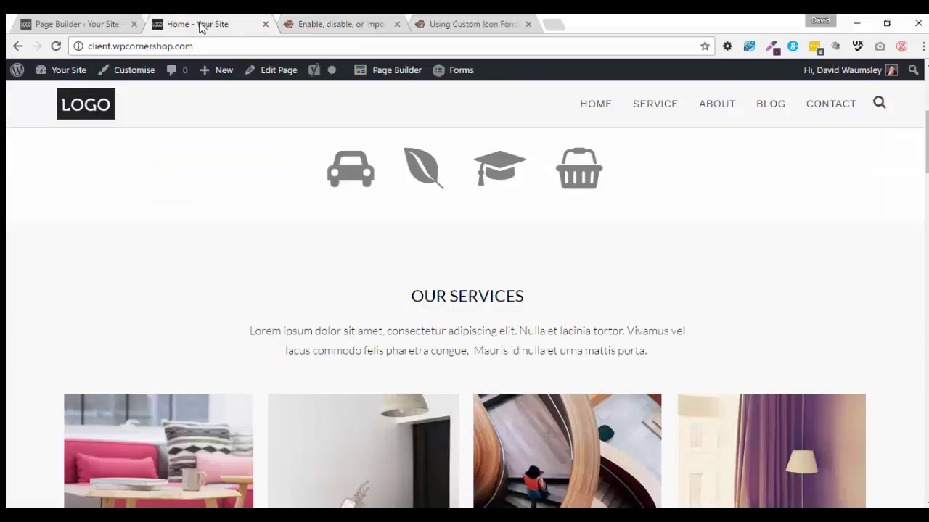
{"action": "left_click", "coordinate": [106, 26]}
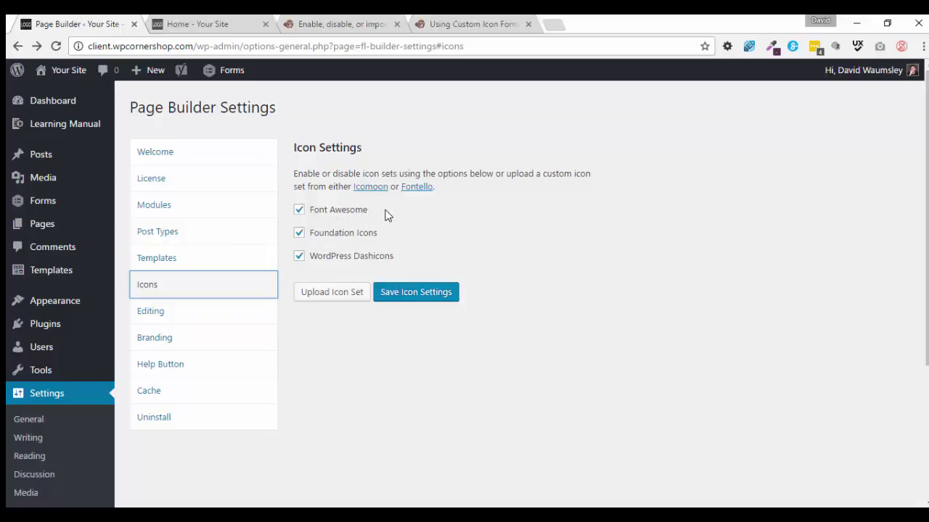
{"action": "left_click", "coordinate": [299, 234]}
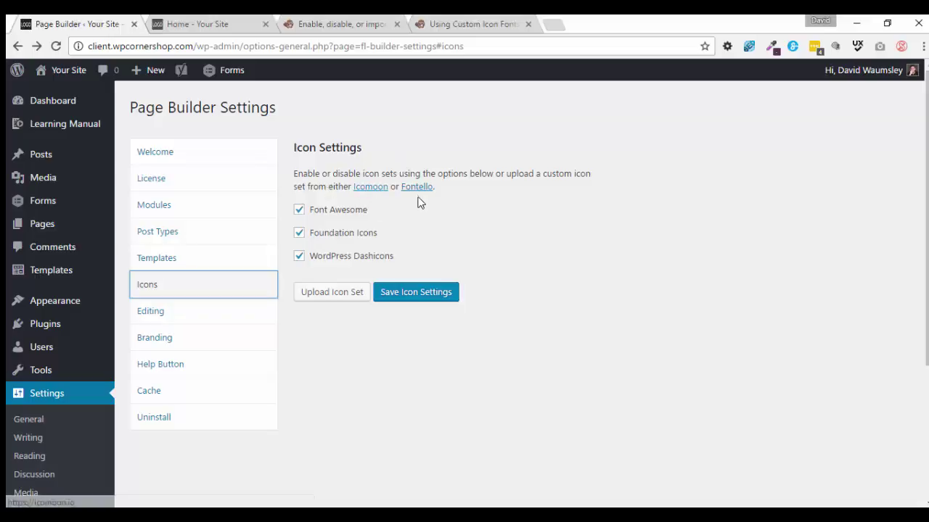
Step: Go from the Icomoon link on the settings page to an empty IcoMoon App project
{"action": "left_click", "coordinate": [361, 188]}
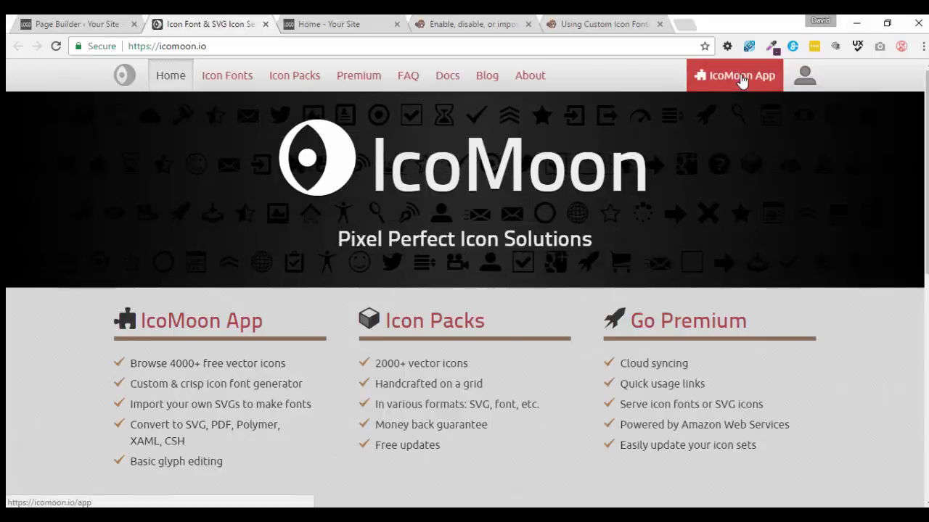
{"action": "left_click", "coordinate": [741, 78]}
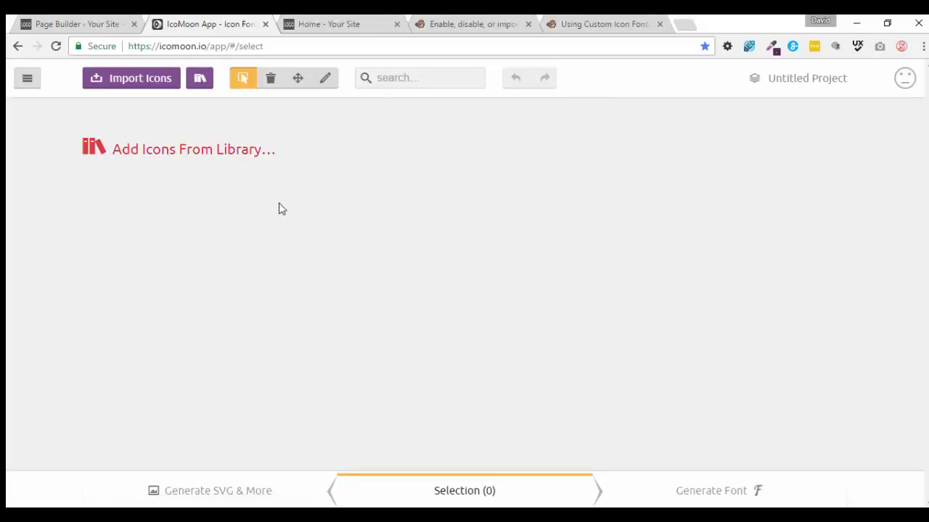
Step: Open the IcoMoon icon library and scroll down through the free sets
{"action": "left_click", "coordinate": [188, 159]}
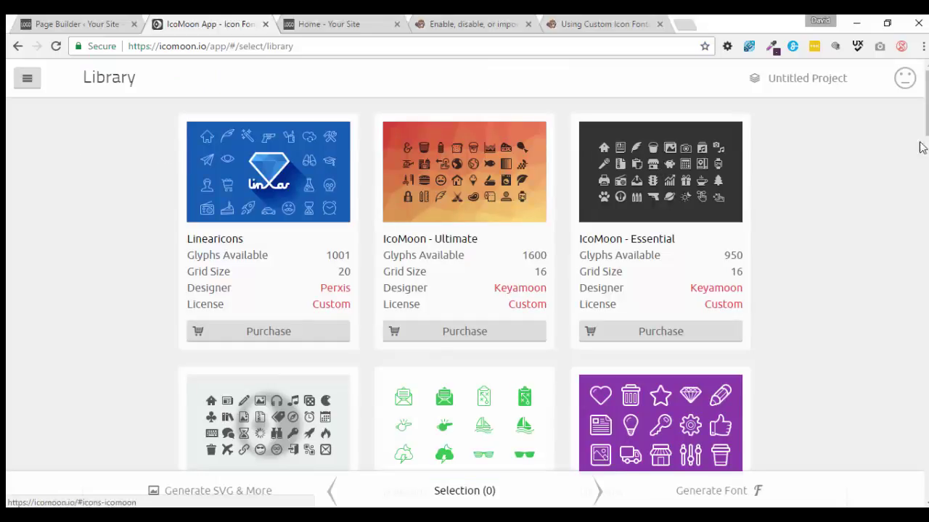
{"action": "left_click_drag", "start_coordinate": [921, 114], "coordinate": [866, 445]}
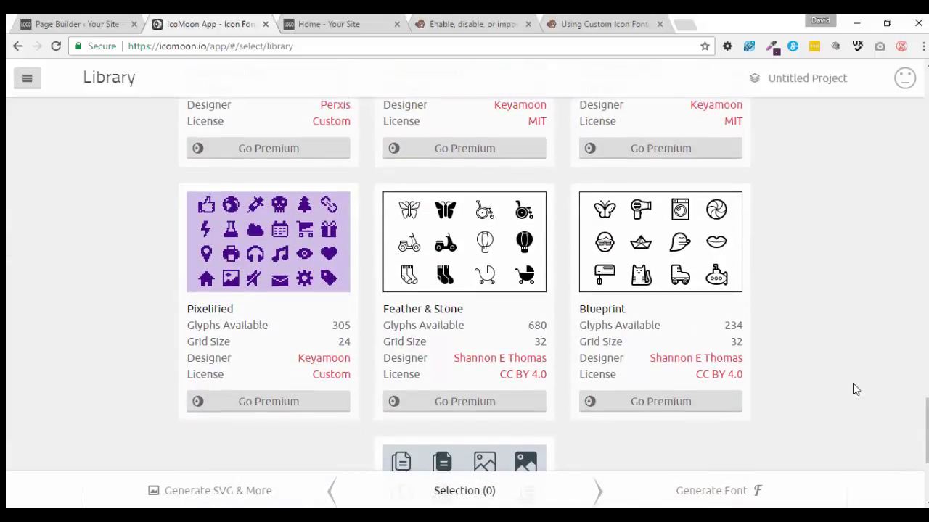
{"action": "left_click_drag", "start_coordinate": [925, 431], "coordinate": [899, 107]}
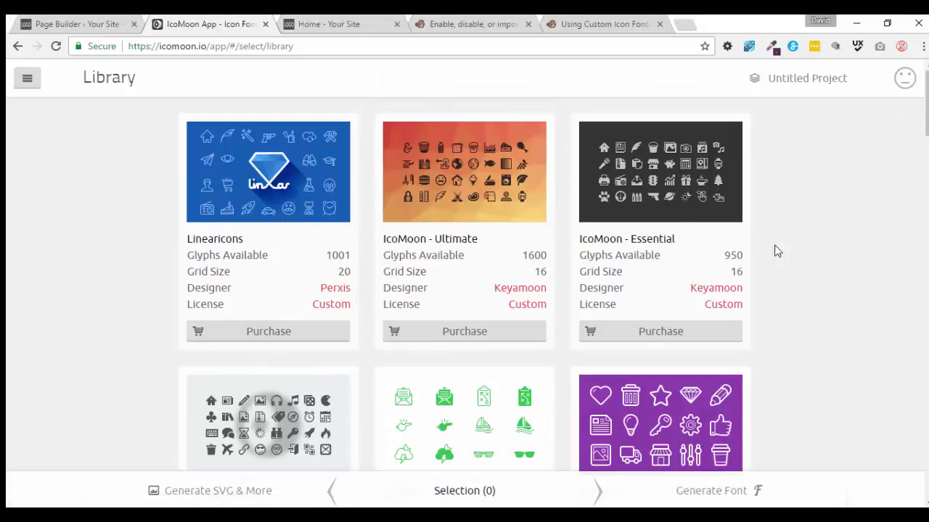
{"action": "scroll", "coordinate": [829, 272], "scroll_direction": "down", "scroll_amount": 5}
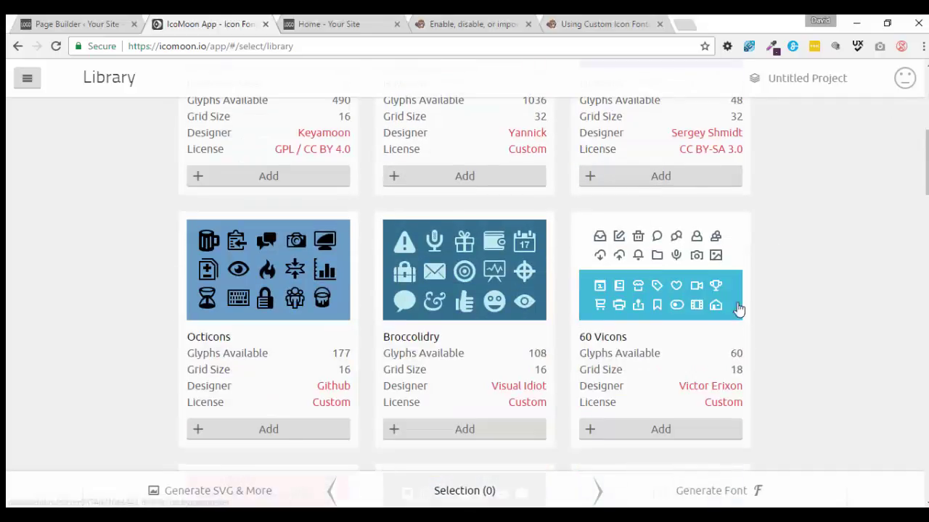
{"action": "scroll", "coordinate": [752, 330], "scroll_direction": "down", "scroll_amount": 3}
{"action": "scroll", "coordinate": [752, 332], "scroll_direction": "down", "scroll_amount": 3}
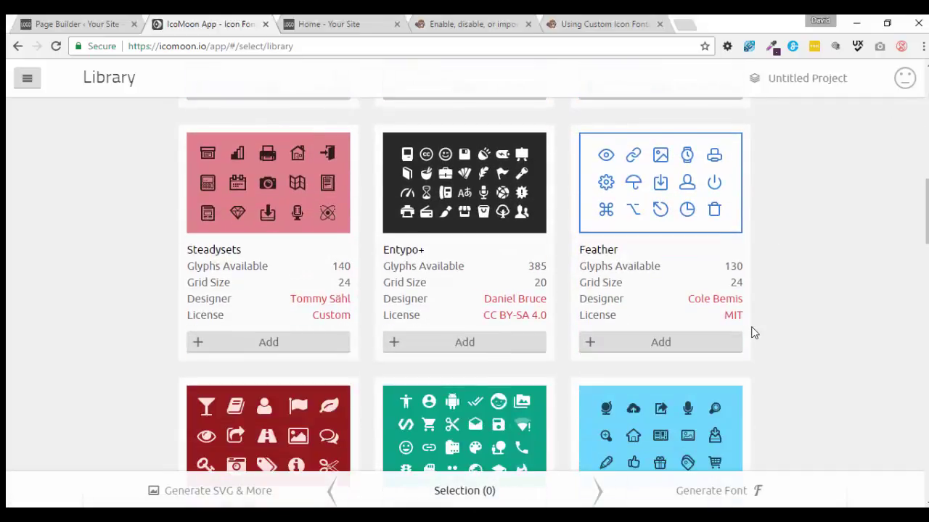
{"action": "scroll", "coordinate": [752, 332], "scroll_direction": "down", "scroll_amount": 3}
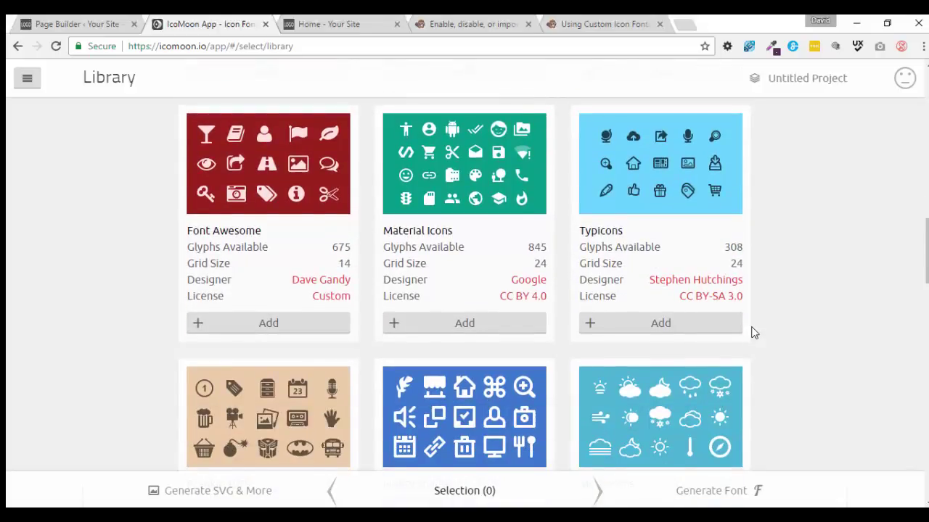
{"action": "scroll", "coordinate": [751, 331], "scroll_direction": "down", "scroll_amount": 3}
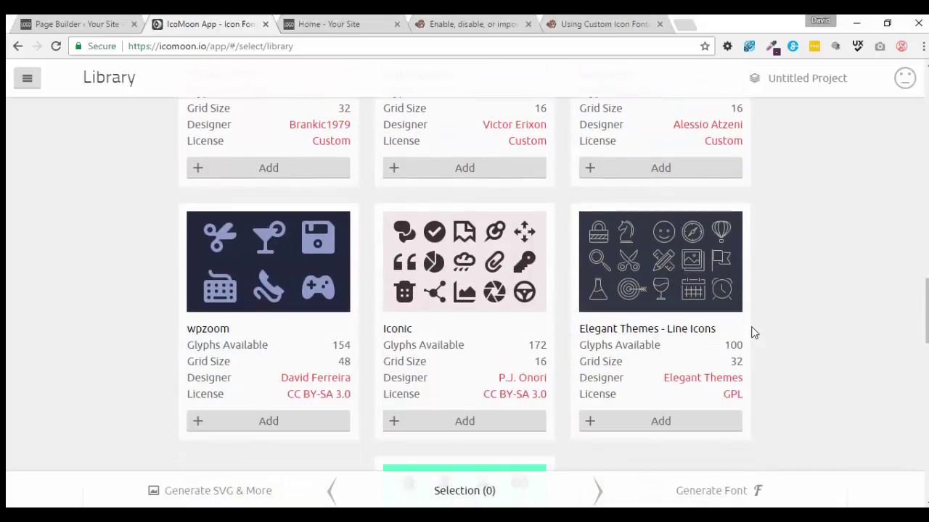
Step: Add the Elegant Themes - Line Icons and Iconic sets to the project
{"action": "left_click", "coordinate": [655, 425]}
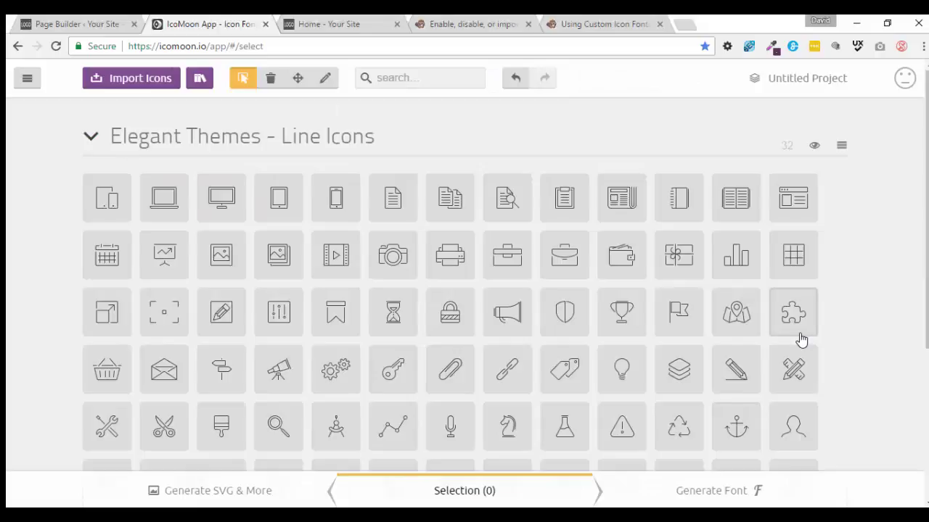
{"action": "scroll", "coordinate": [801, 337], "scroll_direction": "down", "scroll_amount": 3}
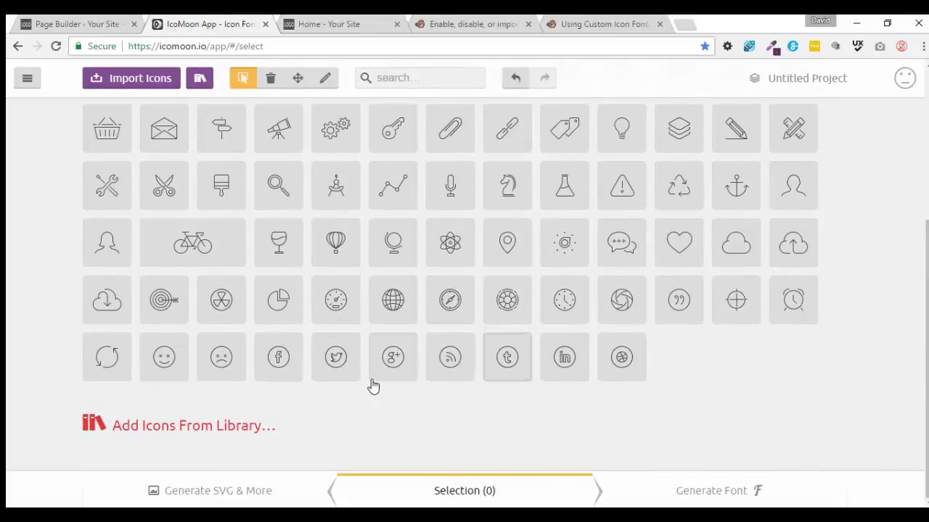
{"action": "left_click", "coordinate": [235, 430]}
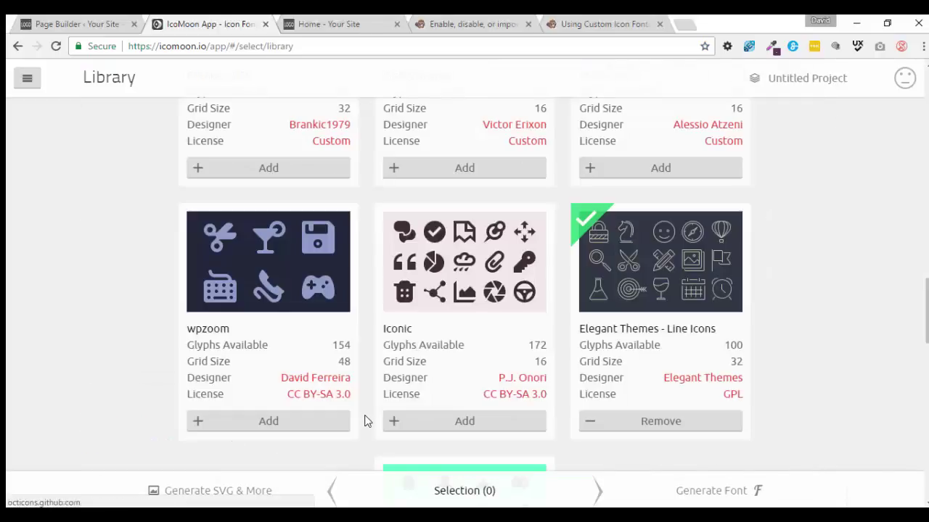
{"action": "left_click", "coordinate": [458, 423]}
{"action": "scroll", "coordinate": [845, 307], "scroll_direction": "down", "scroll_amount": 3}
{"action": "scroll", "coordinate": [846, 307], "scroll_direction": "down", "scroll_amount": 10}
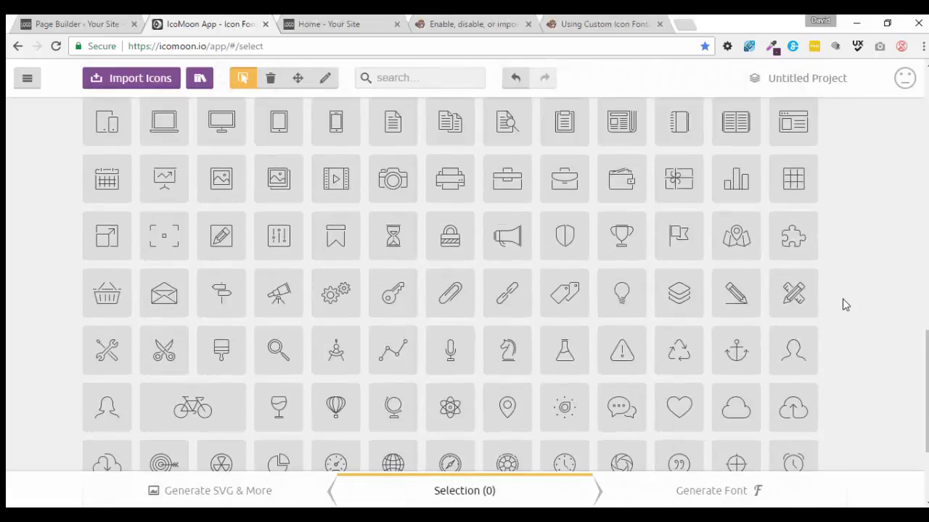
{"action": "scroll", "coordinate": [844, 305], "scroll_direction": "down", "scroll_amount": 2}
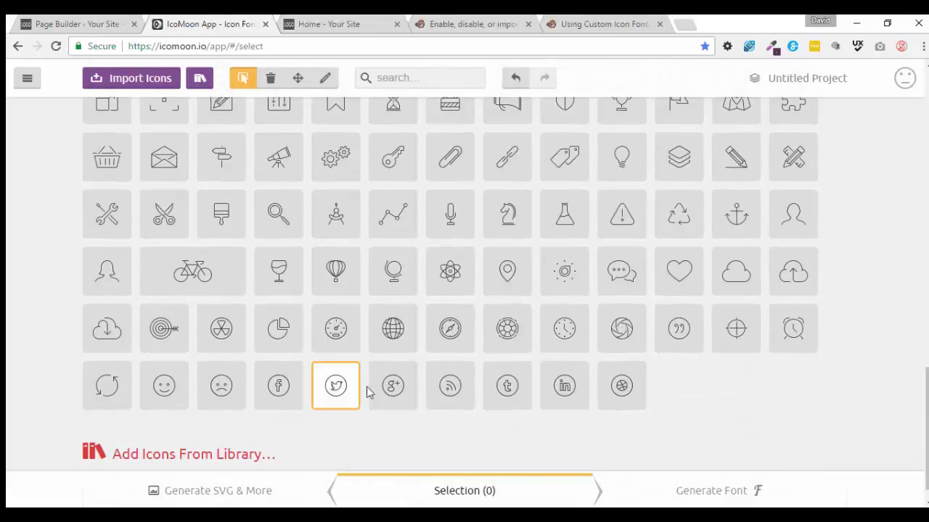
Step: Select the Google+, RSS, umbrella, star and location pin icons
{"action": "left_click", "coordinate": [387, 394]}
{"action": "left_click", "coordinate": [450, 394]}
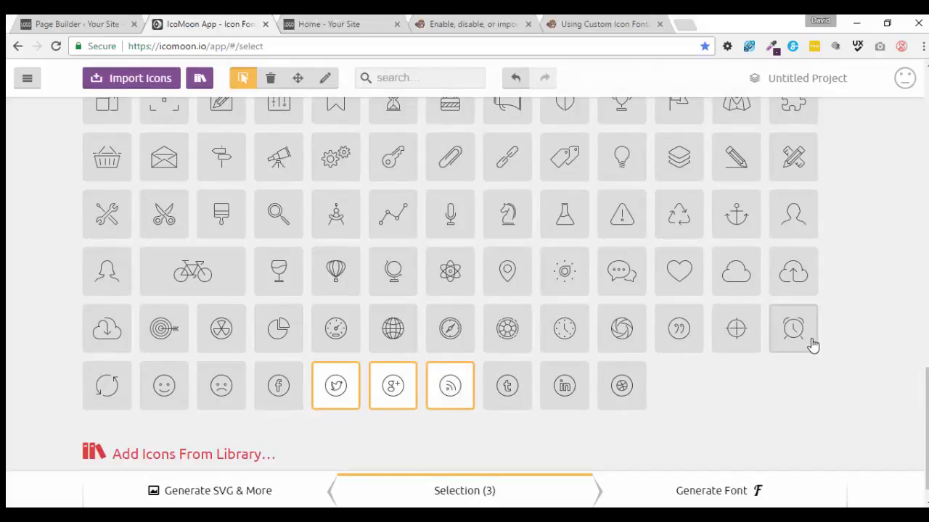
{"action": "scroll", "coordinate": [812, 345], "scroll_direction": "up", "scroll_amount": 6}
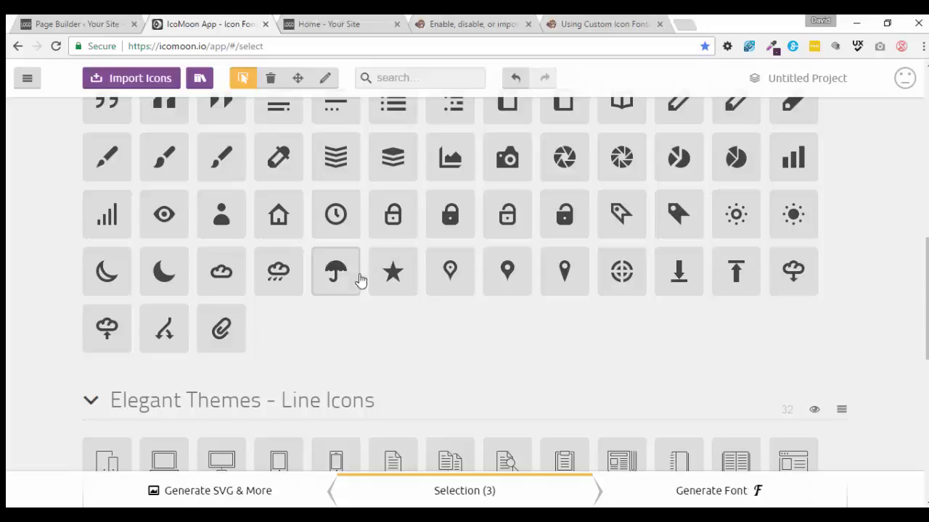
{"action": "left_click", "coordinate": [361, 280]}
{"action": "left_click", "coordinate": [394, 273]}
{"action": "left_click", "coordinate": [444, 271]}
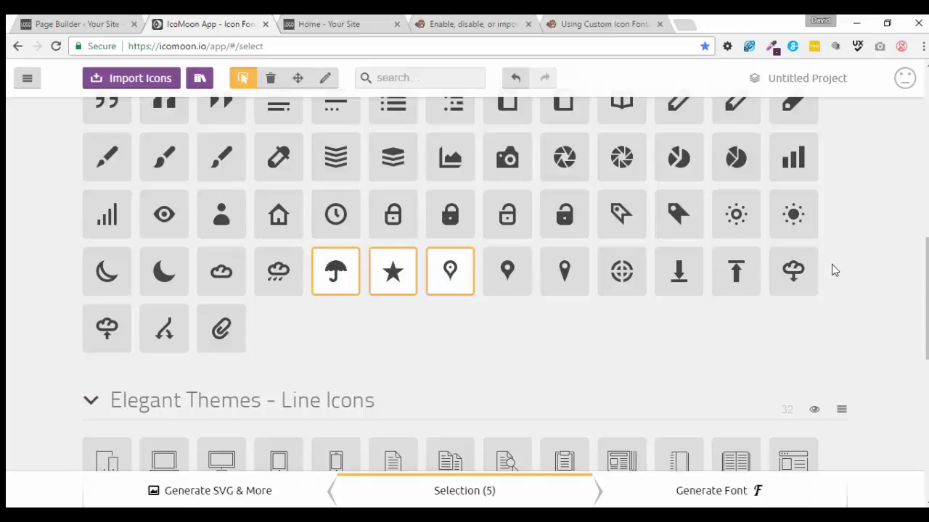
{"action": "scroll", "coordinate": [833, 270], "scroll_direction": "down", "scroll_amount": 6}
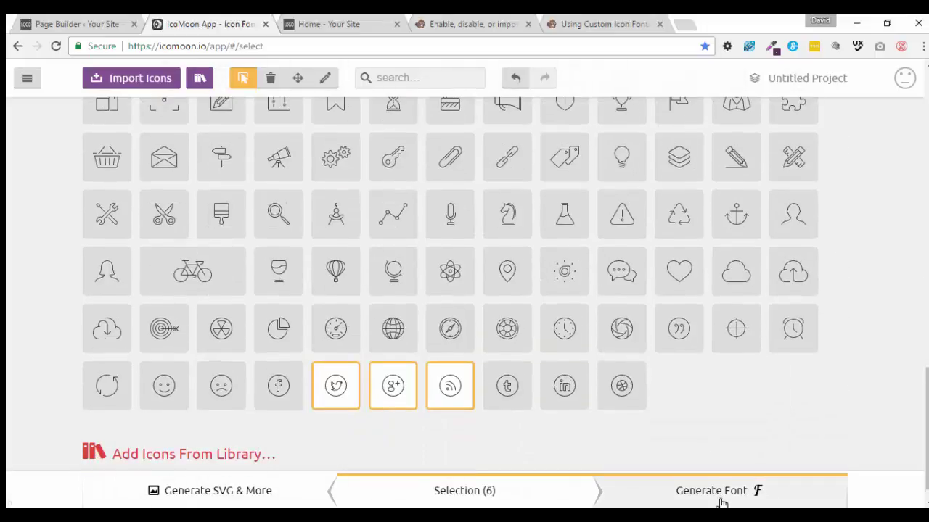
Step: Generate the font, setting its class prefix to dw- and its font name to DW
{"action": "left_click", "coordinate": [732, 500]}
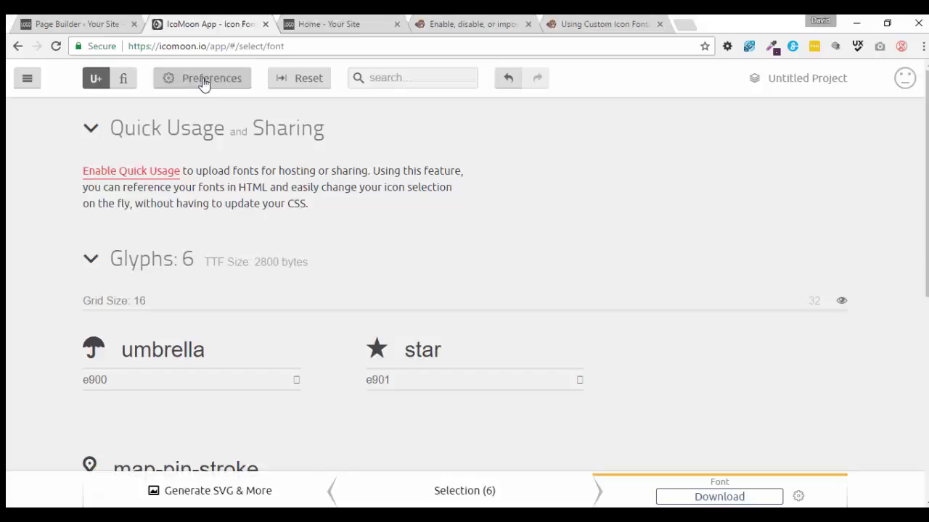
{"action": "left_click", "coordinate": [204, 84]}
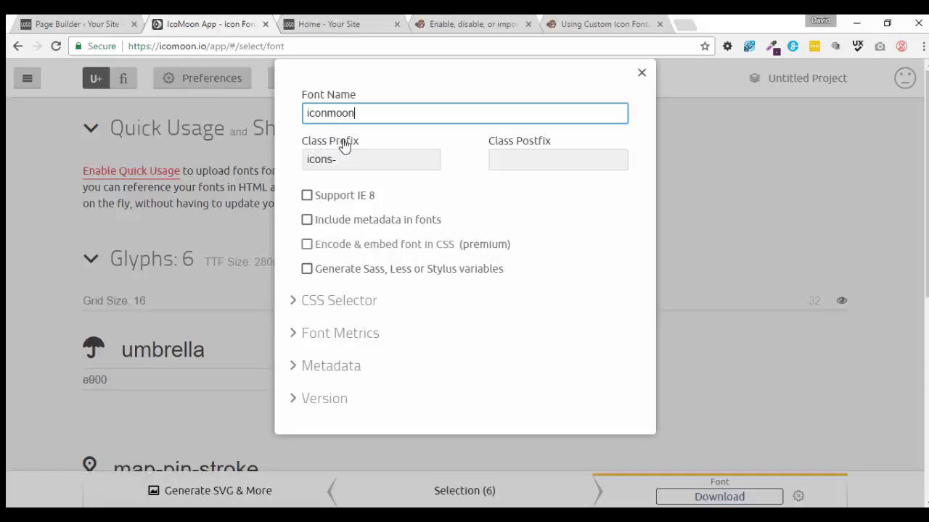
{"action": "left_click", "coordinate": [307, 159]}
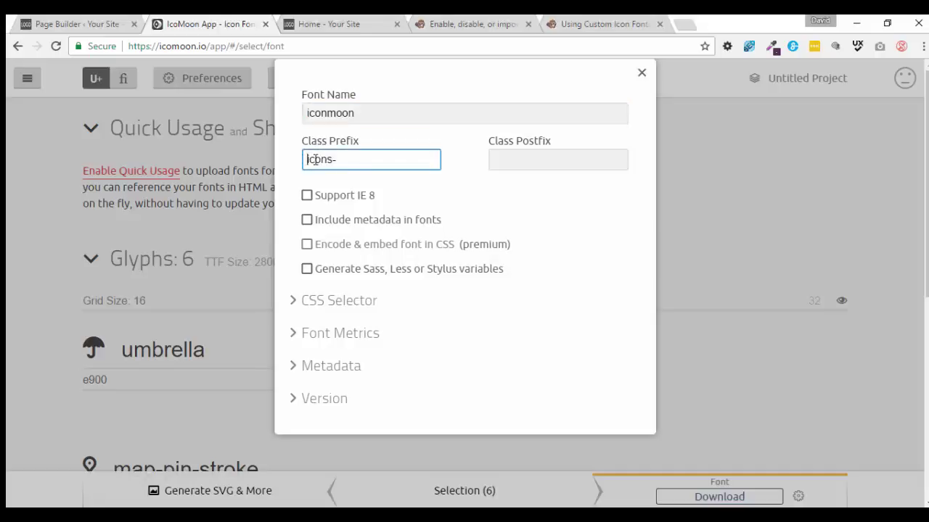
{"action": "type", "text": "dw-"}
{"action": "left_click_drag", "start_coordinate": [356, 116], "coordinate": [290, 107]}
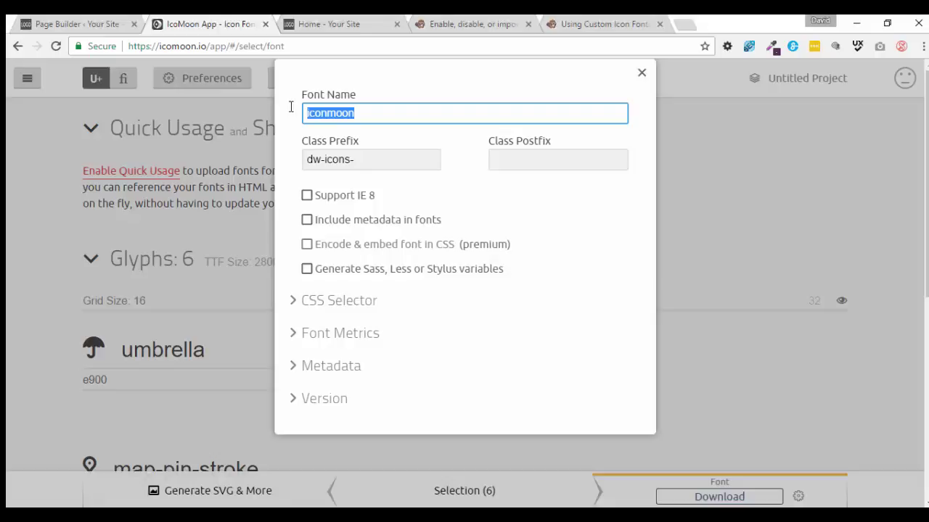
{"action": "type", "text": "D"}
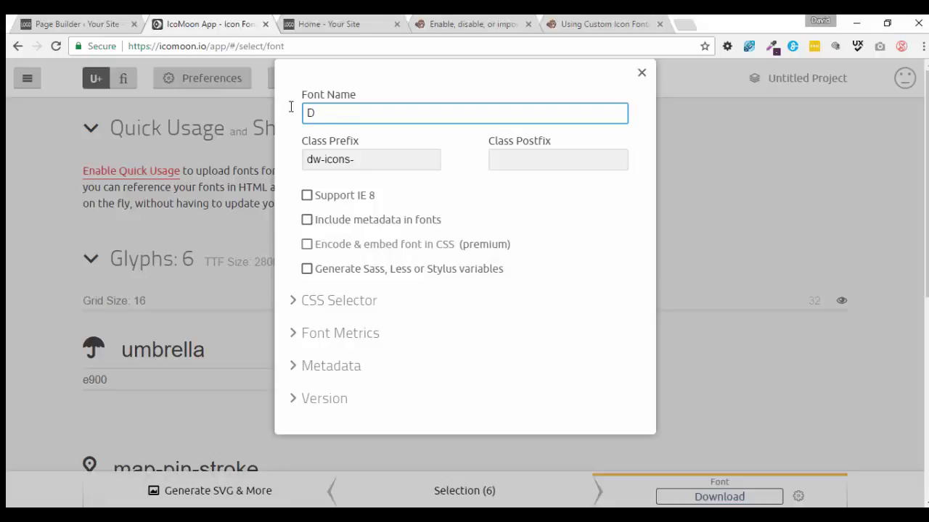
{"action": "type", "text": "W"}
{"action": "left_click", "coordinate": [726, 158]}
Step: Download the font as DW.zip to the desktop and return to the Page Builder settings
{"action": "left_click", "coordinate": [745, 496]}
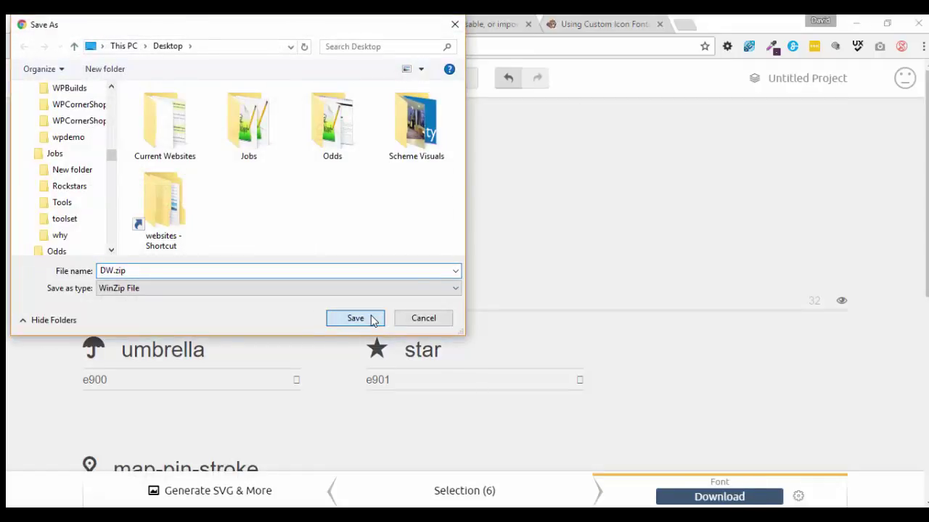
{"action": "left_click", "coordinate": [355, 318]}
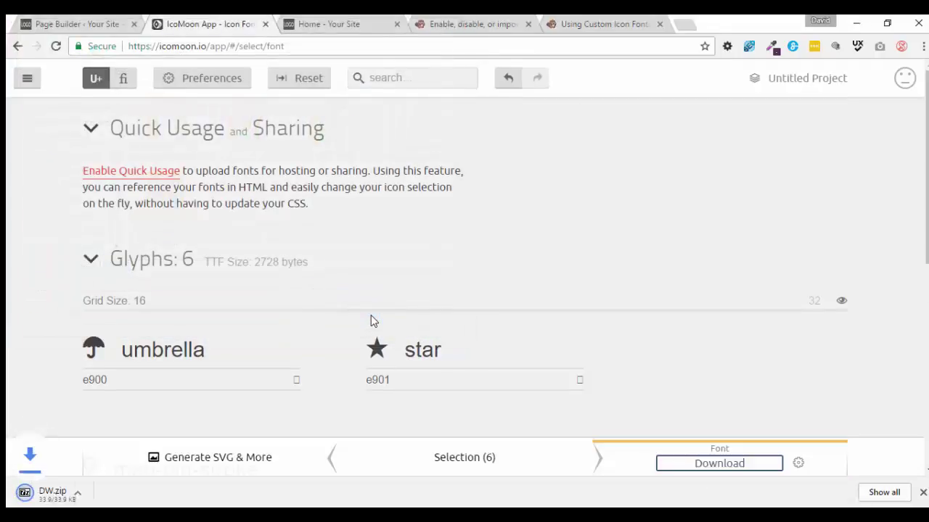
{"action": "left_click", "coordinate": [99, 22]}
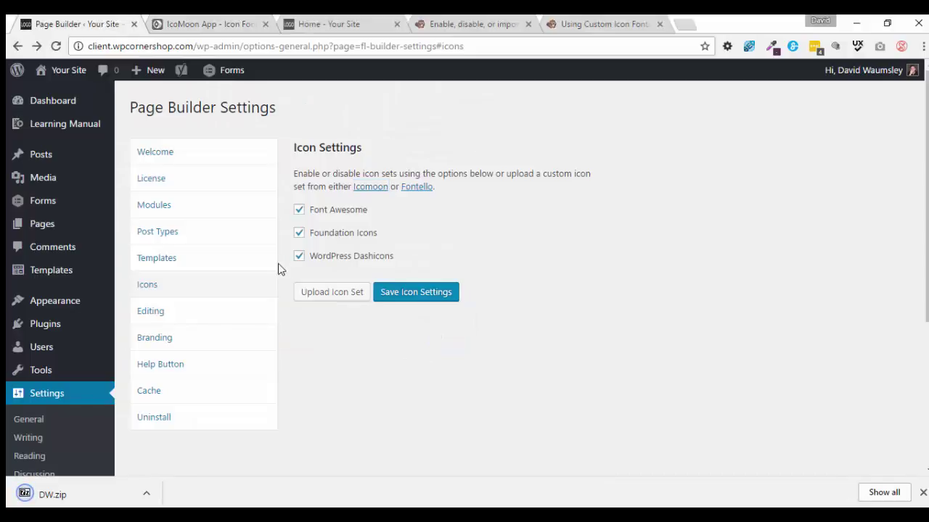
Step: Upload DW.zip from the computer and select it as the new custom icon set
{"action": "left_click", "coordinate": [330, 299]}
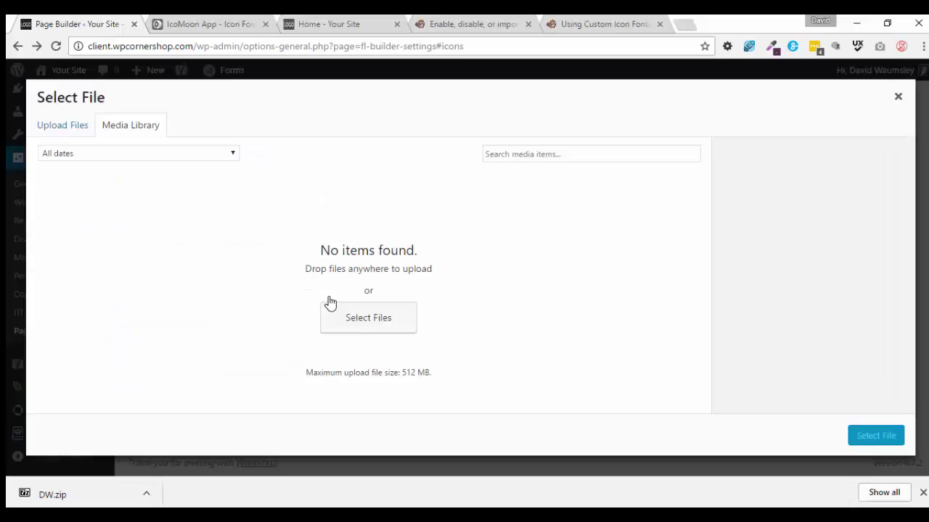
{"action": "left_click", "coordinate": [368, 325]}
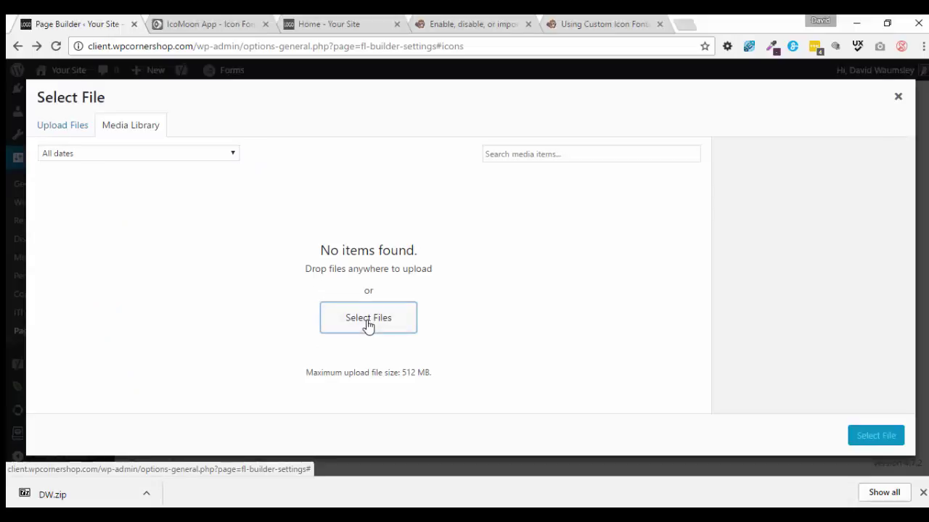
{"action": "left_click", "coordinate": [171, 208]}
{"action": "left_click", "coordinate": [353, 320]}
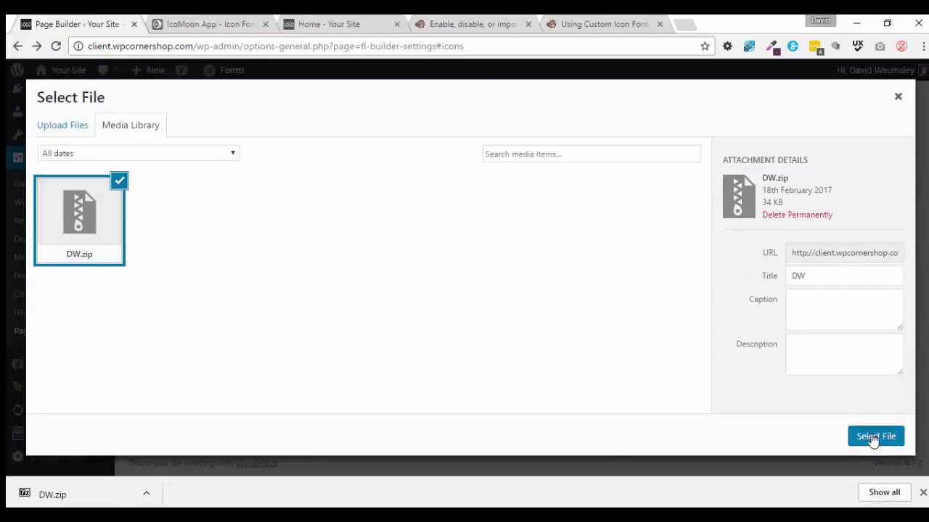
{"action": "left_click", "coordinate": [874, 436]}
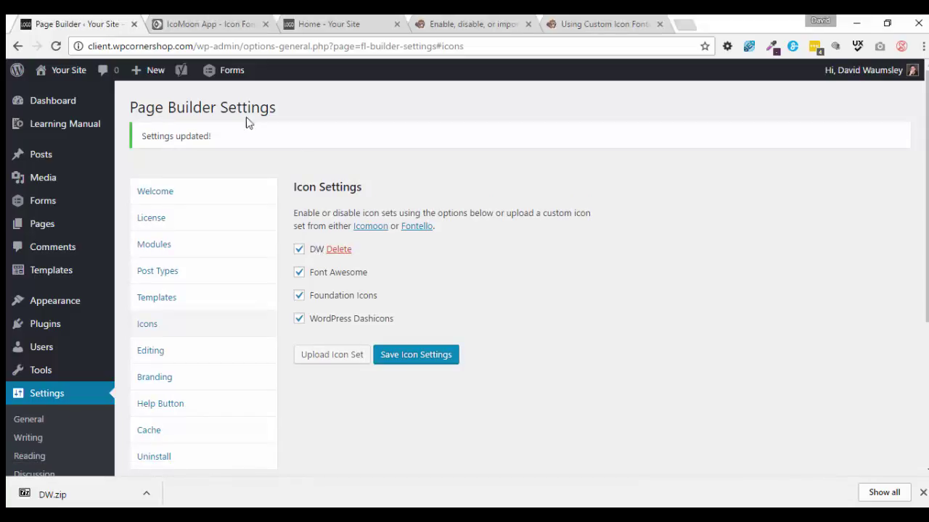
Step: Reload the homepage tab and launch Page Builder on it from the admin bar
{"action": "left_click", "coordinate": [330, 26]}
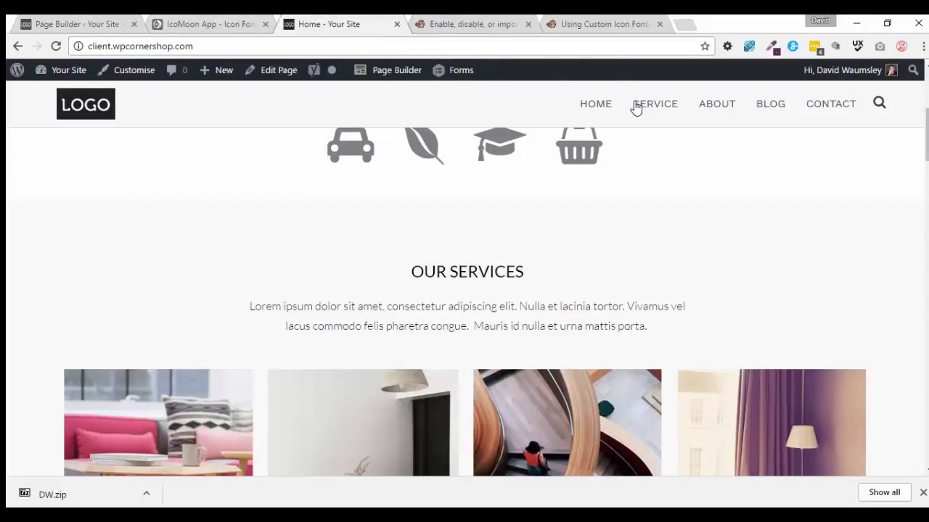
{"action": "left_click", "coordinate": [357, 46]}
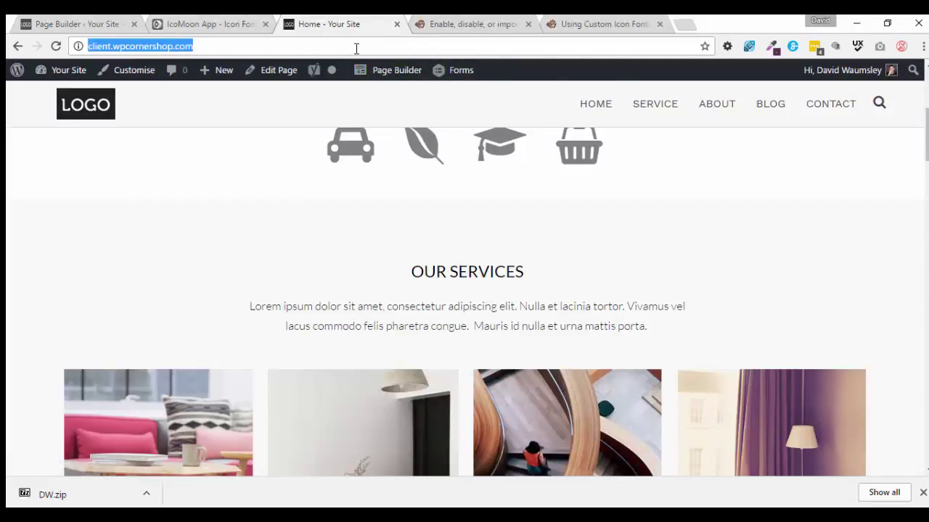
{"action": "key", "text": "Return"}
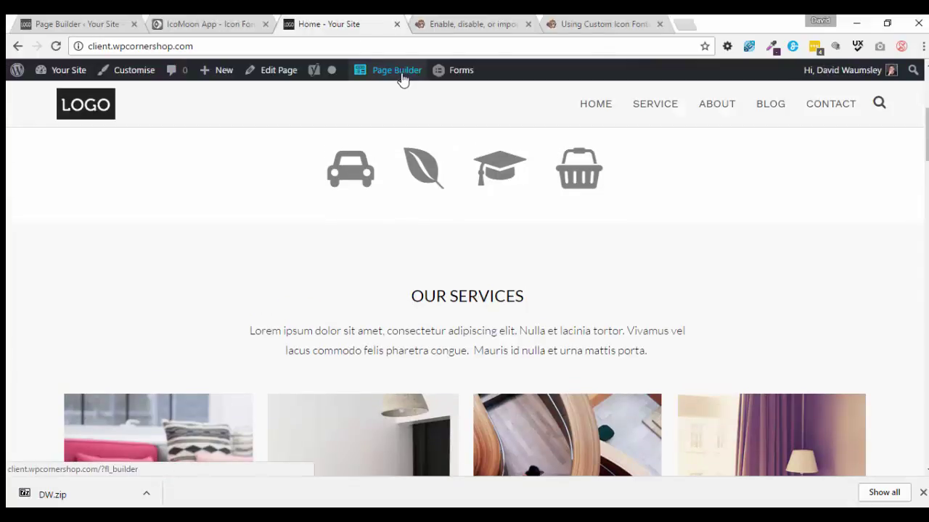
{"action": "left_click", "coordinate": [402, 77]}
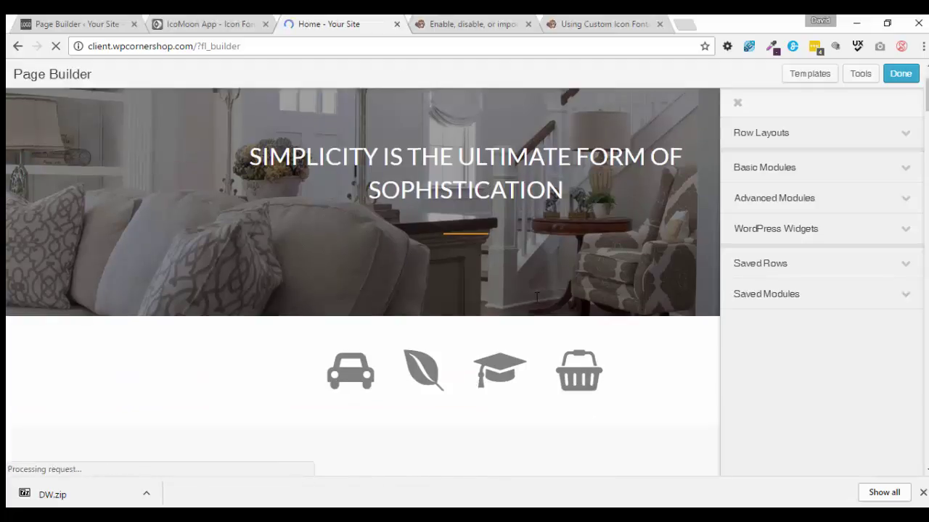
Step: Replace Icon 1, the car, with the DW umbrella and save the icon group module
{"action": "scroll", "coordinate": [537, 296], "scroll_direction": "down", "scroll_amount": 2}
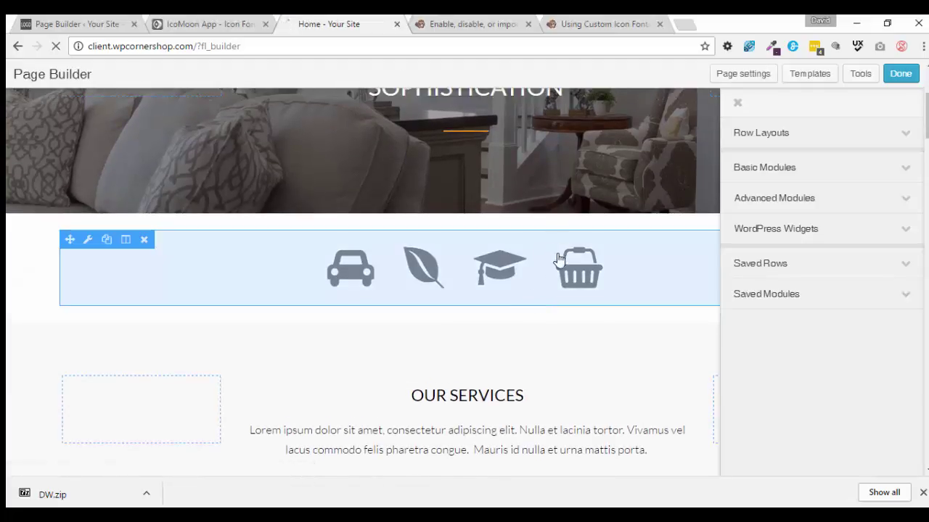
{"action": "left_click", "coordinate": [519, 277]}
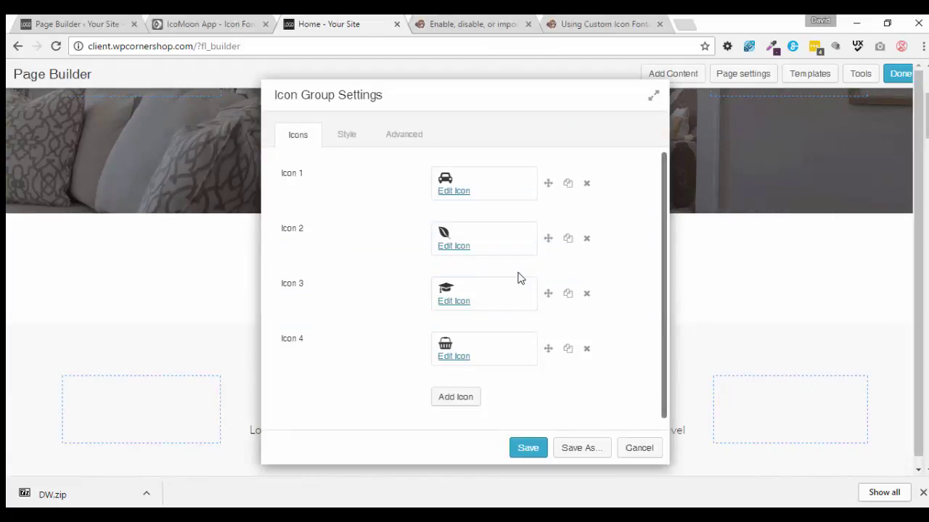
{"action": "left_click", "coordinate": [447, 193]}
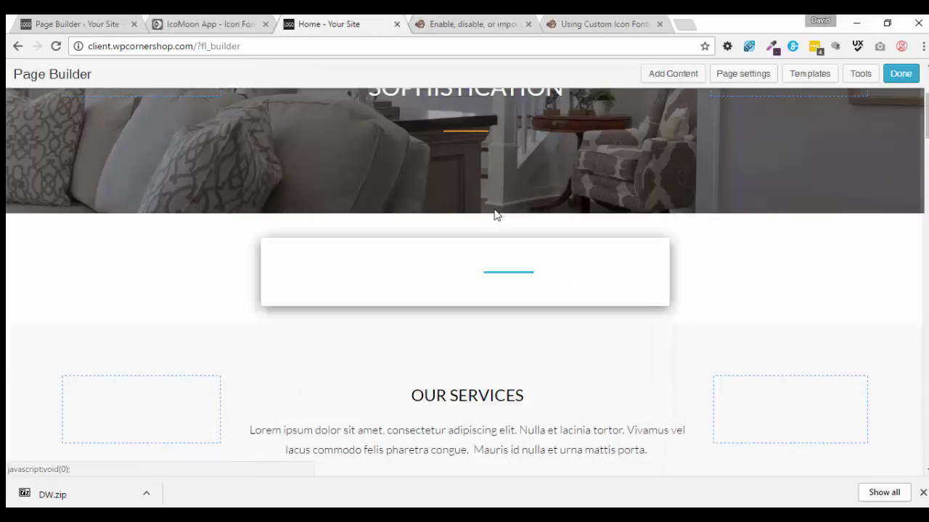
{"action": "left_click", "coordinate": [490, 190]}
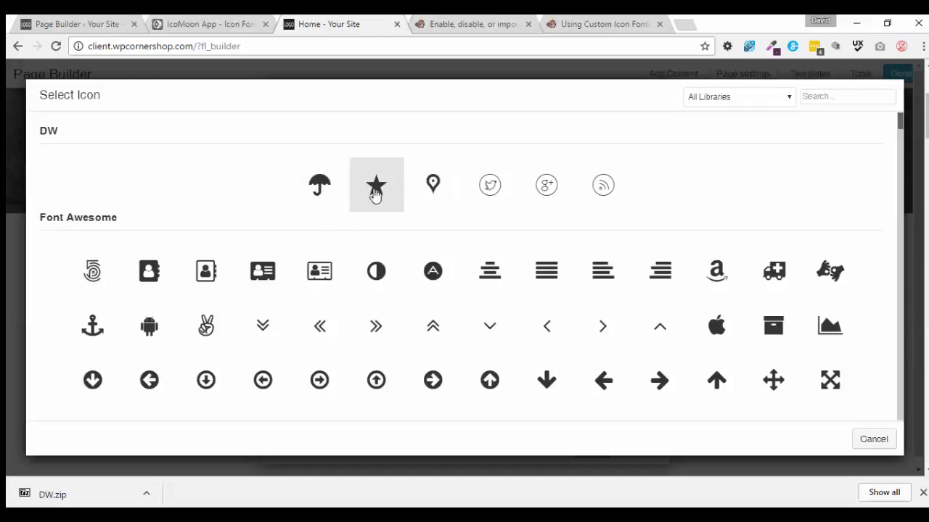
{"action": "left_click", "coordinate": [326, 190]}
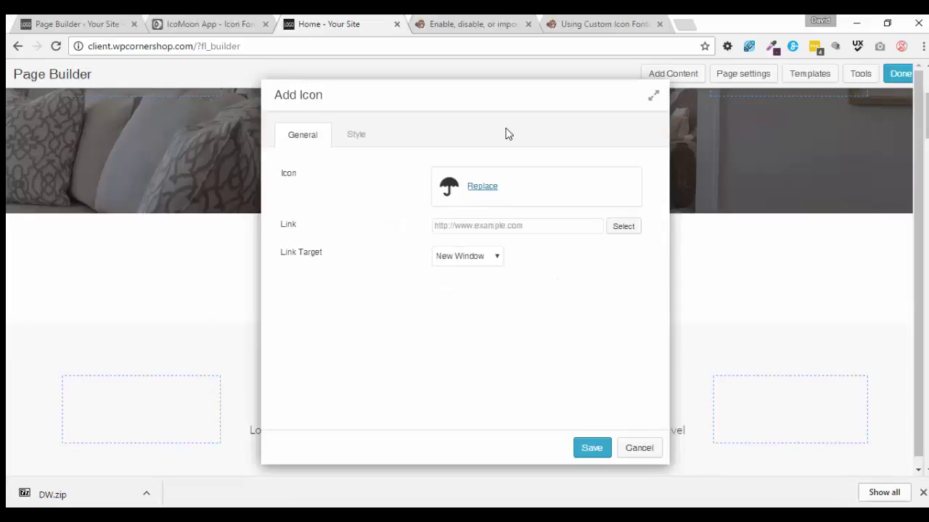
{"action": "left_click_drag", "start_coordinate": [503, 100], "coordinate": [576, 81]}
{"action": "left_click", "coordinate": [676, 448]}
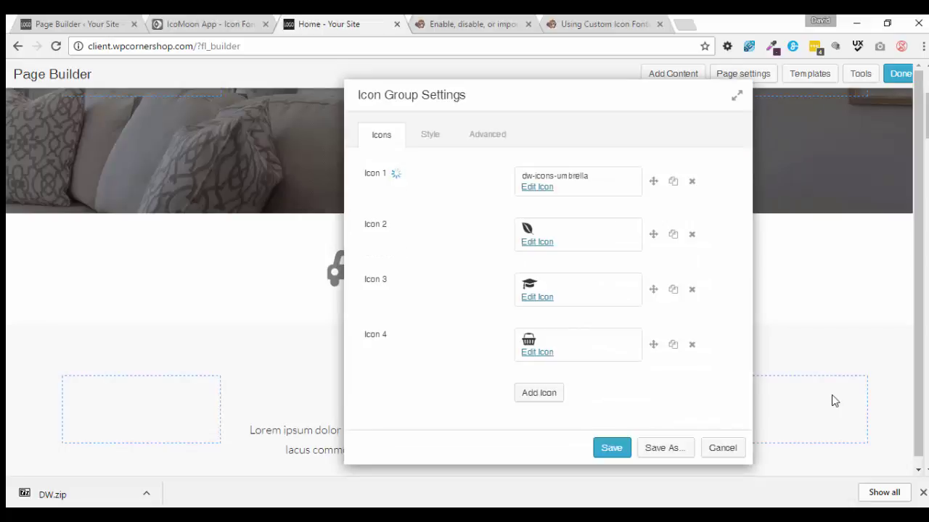
{"action": "left_click", "coordinate": [626, 448]}
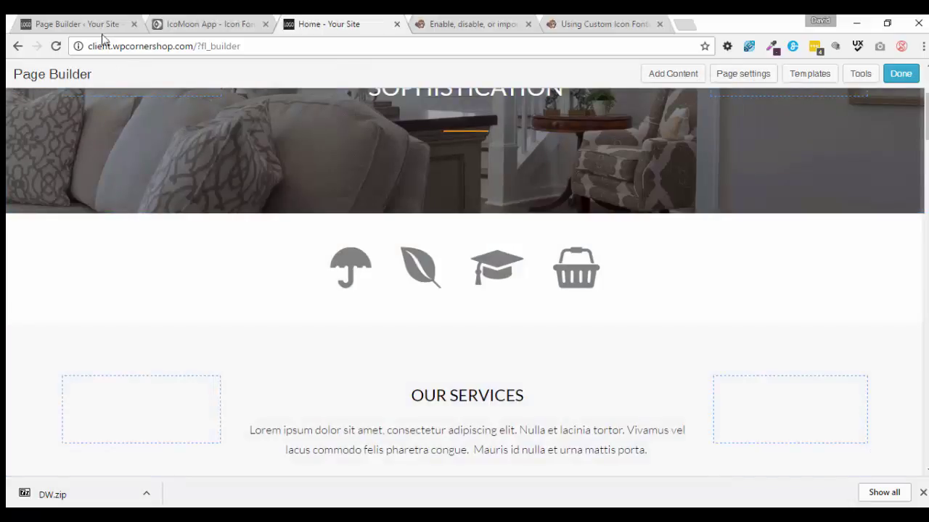
Step: Open Fontello from the icon settings and scroll down to the Brandico card icons
{"action": "left_click", "coordinate": [97, 20]}
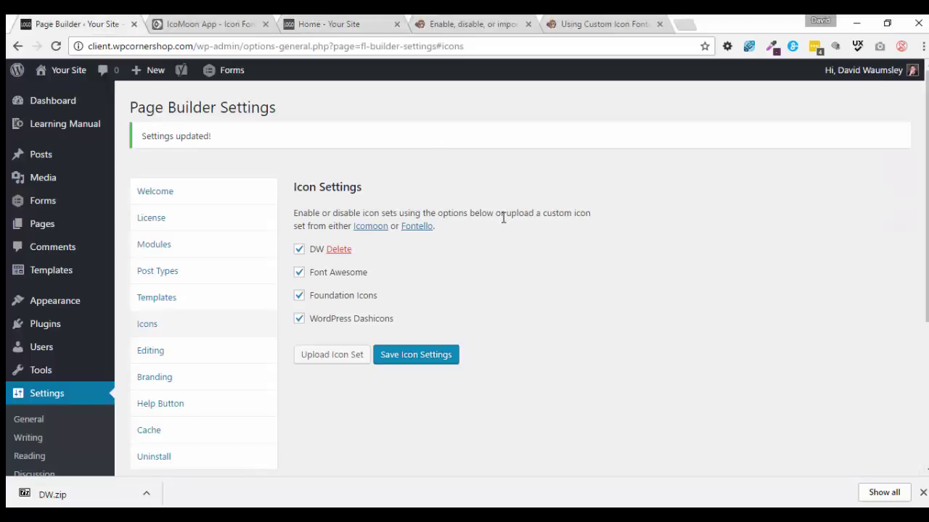
{"action": "left_click", "coordinate": [416, 230]}
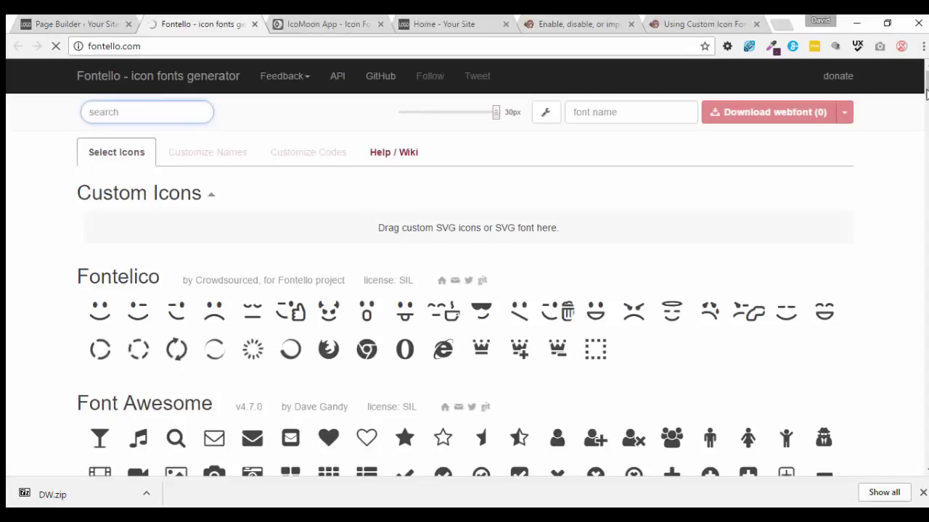
{"action": "scroll", "coordinate": [918, 158], "scroll_direction": "down", "scroll_amount": 5}
{"action": "scroll", "coordinate": [919, 158], "scroll_direction": "down", "scroll_amount": 2}
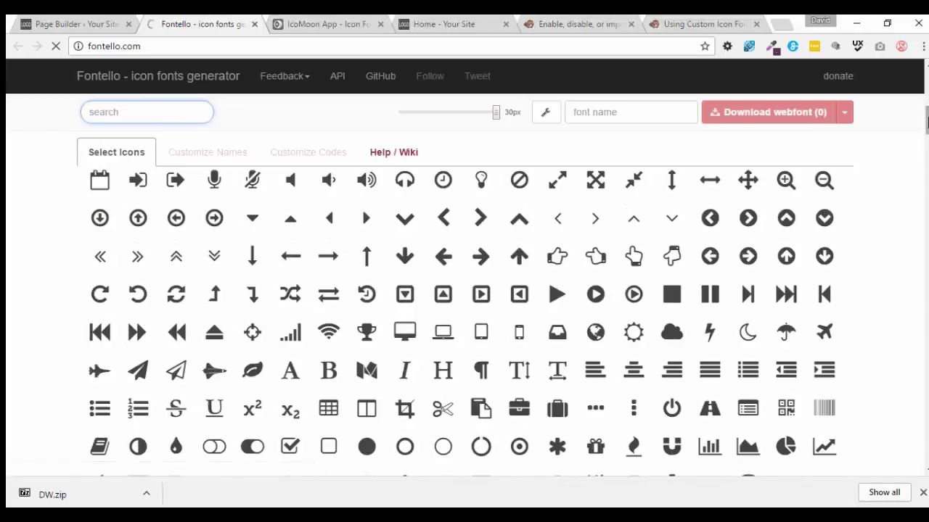
{"action": "scroll", "coordinate": [924, 172], "scroll_direction": "down", "scroll_amount": 8}
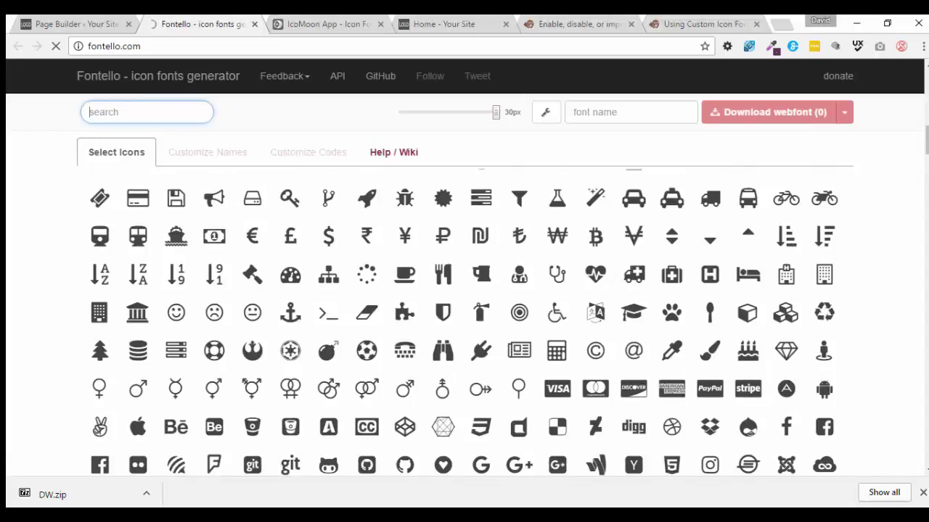
{"action": "scroll", "coordinate": [761, 311], "scroll_direction": "up", "scroll_amount": 8}
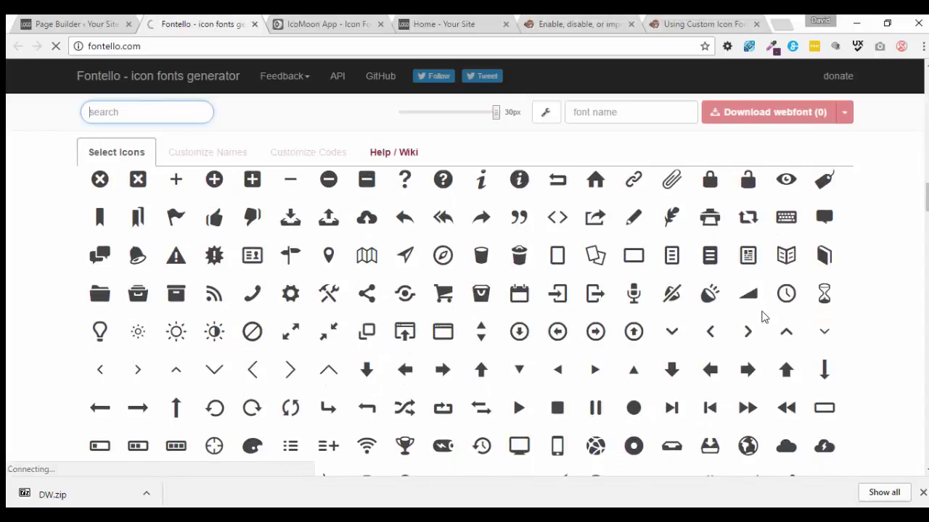
{"action": "scroll", "coordinate": [762, 317], "scroll_direction": "down", "scroll_amount": 5}
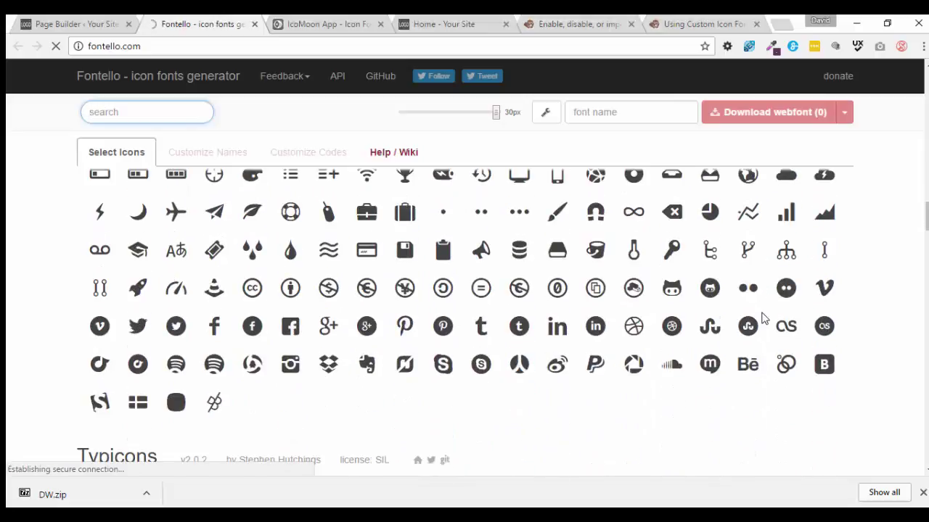
{"action": "scroll", "coordinate": [764, 318], "scroll_direction": "down", "scroll_amount": 5}
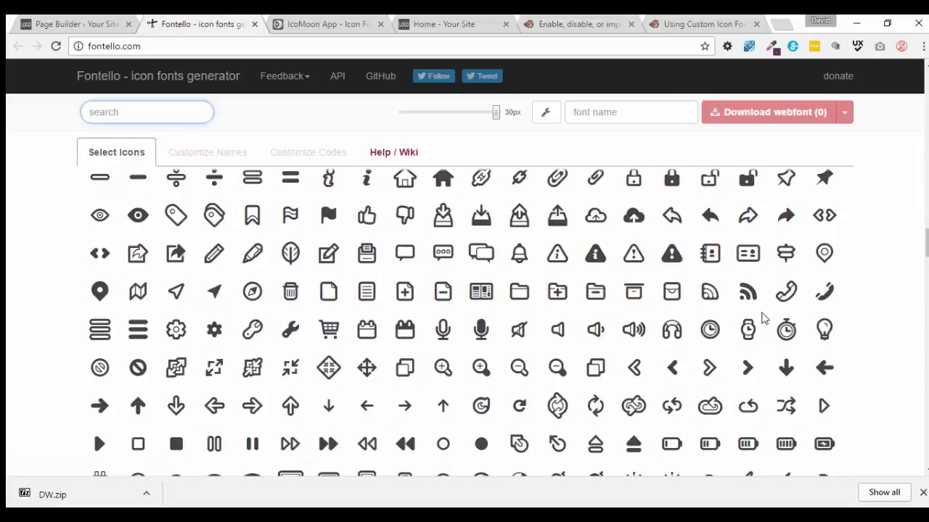
{"action": "scroll", "coordinate": [762, 318], "scroll_direction": "down", "scroll_amount": 4}
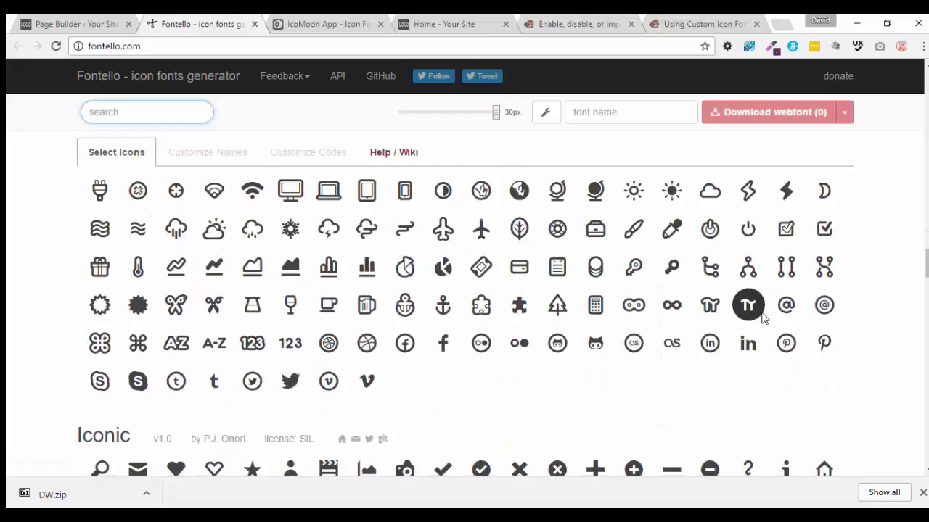
{"action": "scroll", "coordinate": [764, 318], "scroll_direction": "down", "scroll_amount": 6}
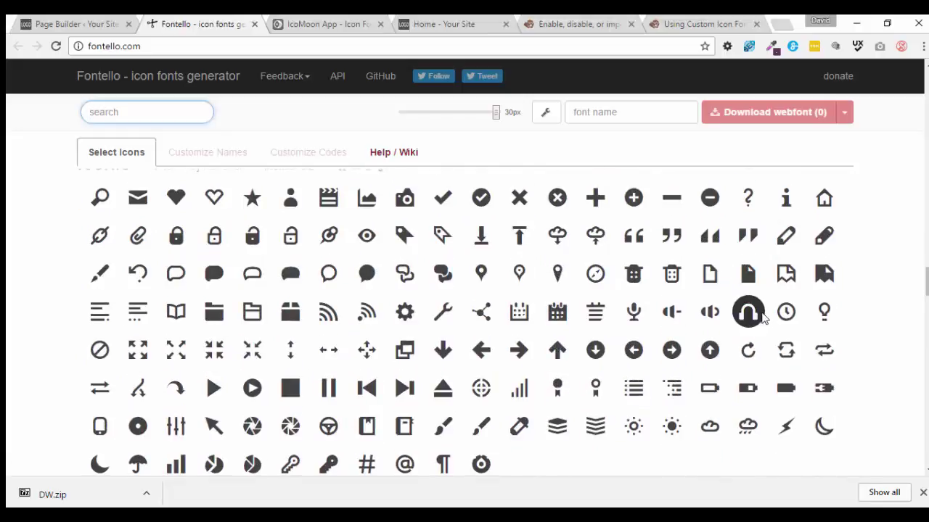
{"action": "scroll", "coordinate": [764, 318], "scroll_direction": "down", "scroll_amount": 9}
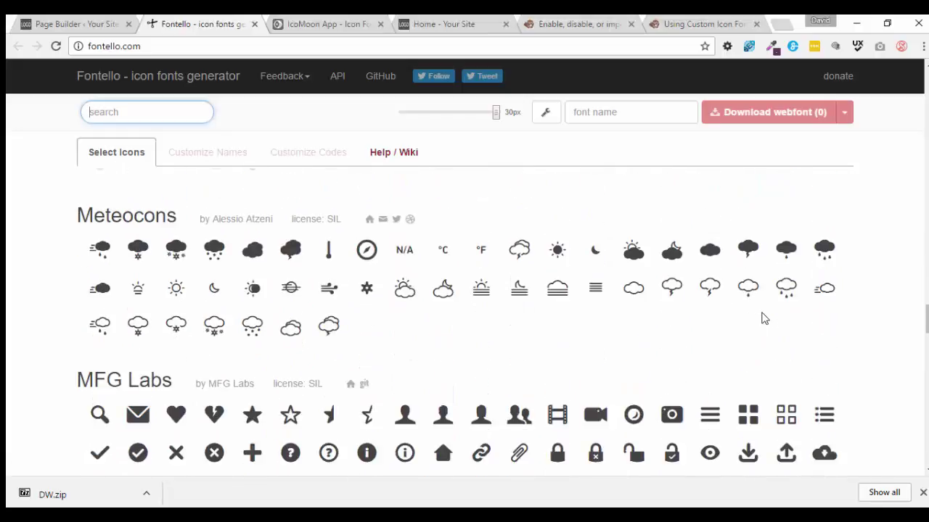
{"action": "scroll", "coordinate": [762, 318], "scroll_direction": "down", "scroll_amount": 6}
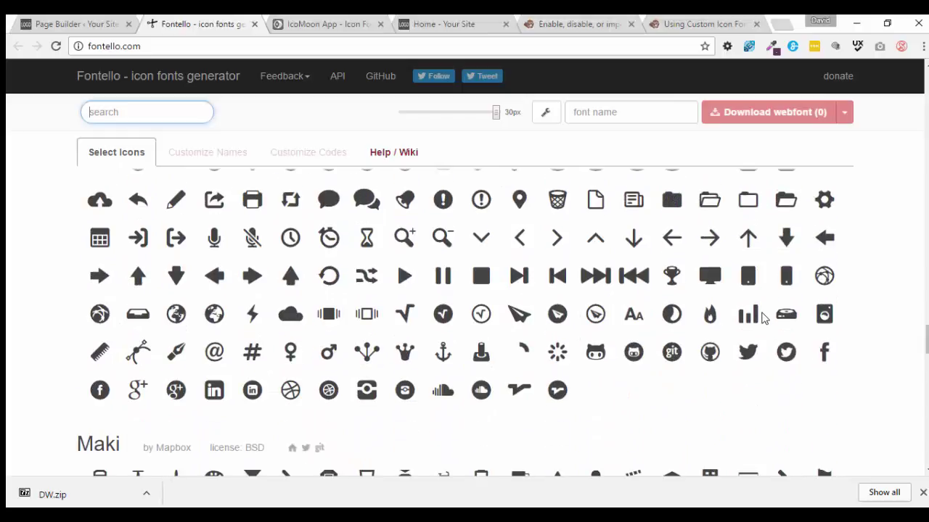
{"action": "scroll", "coordinate": [762, 318], "scroll_direction": "down", "scroll_amount": 5}
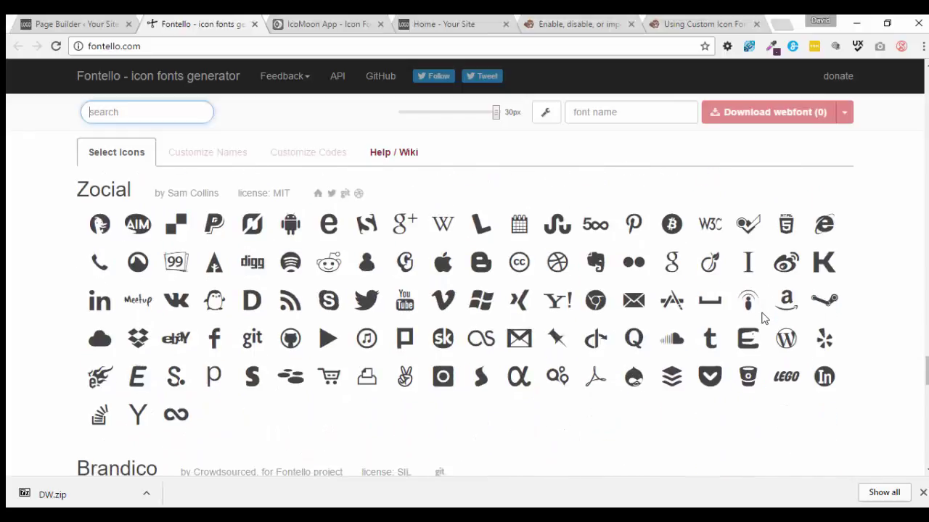
{"action": "scroll", "coordinate": [764, 318], "scroll_direction": "down", "scroll_amount": 5}
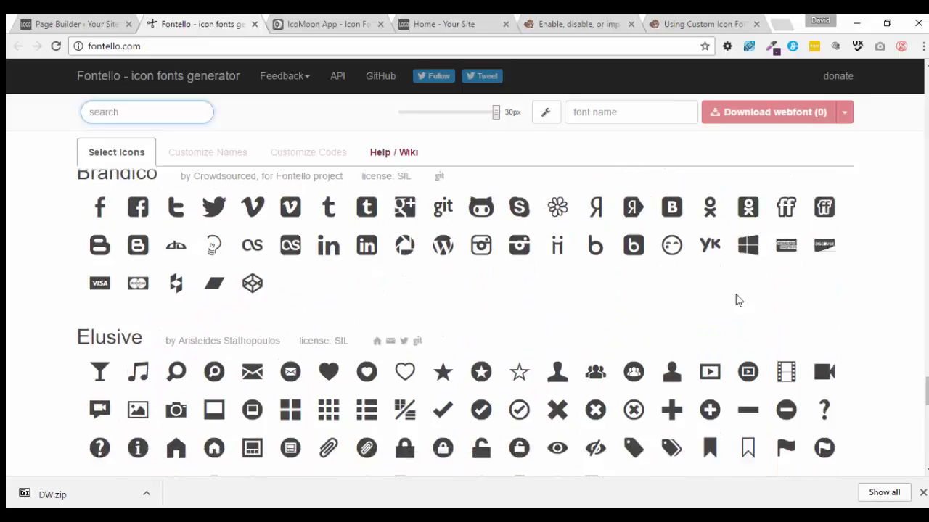
Step: Pick four Brandico card icons, including Discover, Visa and Mastercard, and save the webfont zip to the Desktop
{"action": "left_click", "coordinate": [802, 208]}
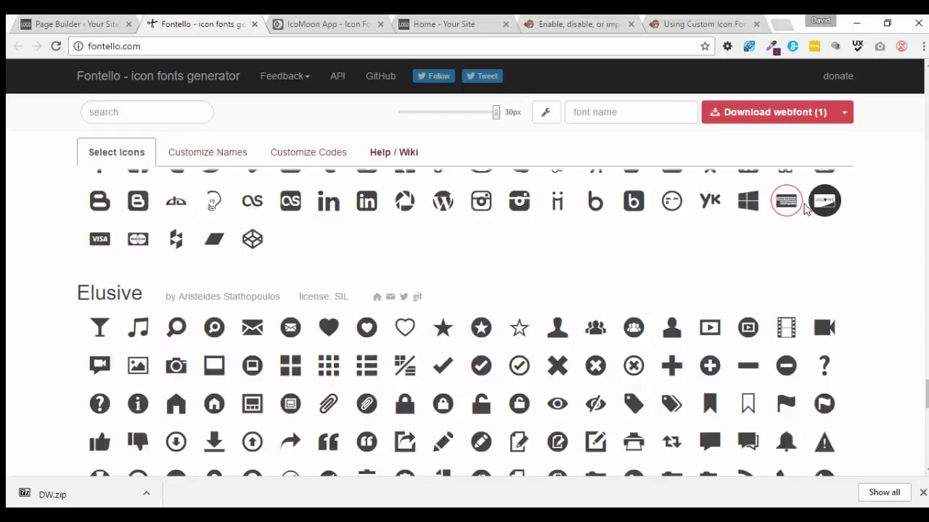
{"action": "left_click", "coordinate": [824, 202]}
{"action": "left_click", "coordinate": [99, 238]}
{"action": "left_click", "coordinate": [139, 241]}
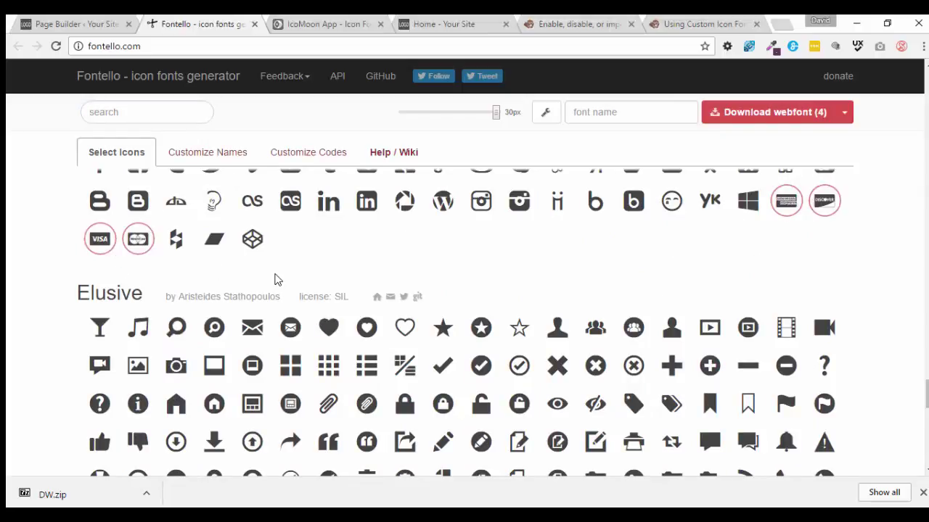
{"action": "left_click", "coordinate": [790, 114]}
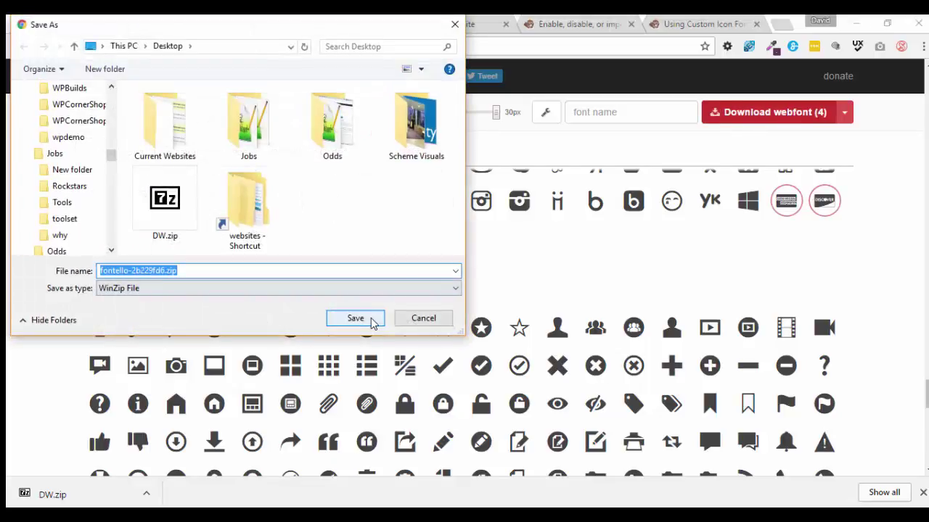
{"action": "left_click", "coordinate": [370, 318]}
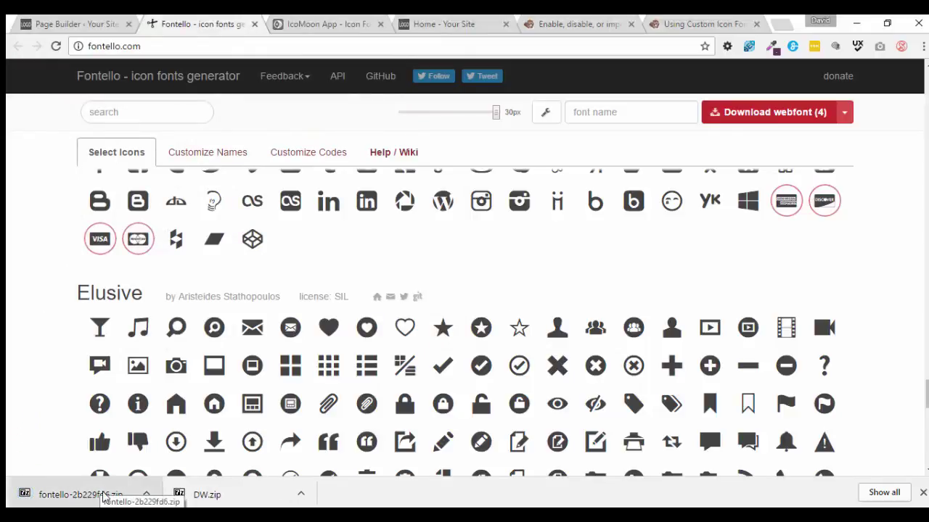
Step: Upload fontello-2b229fd6.zip from the computer as a new custom icon set in Page Builder Settings
{"action": "left_click", "coordinate": [77, 23]}
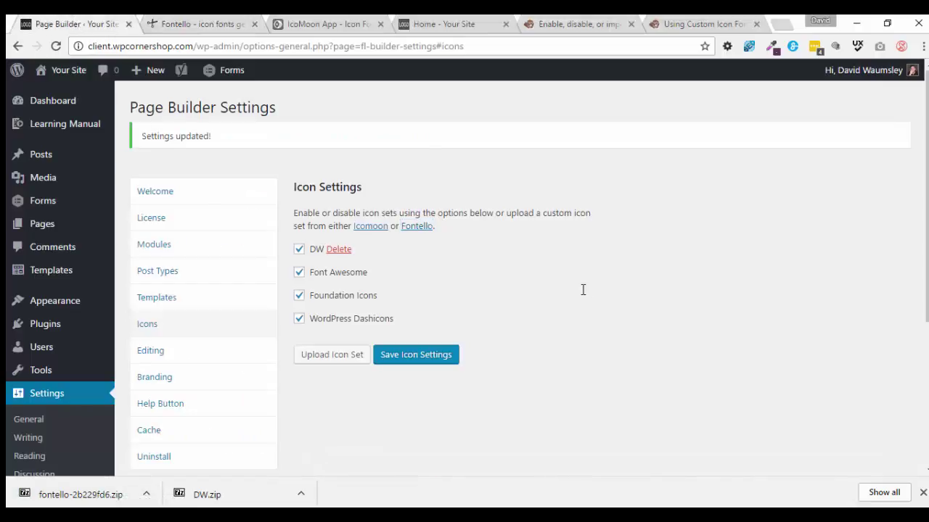
{"action": "left_click", "coordinate": [352, 355]}
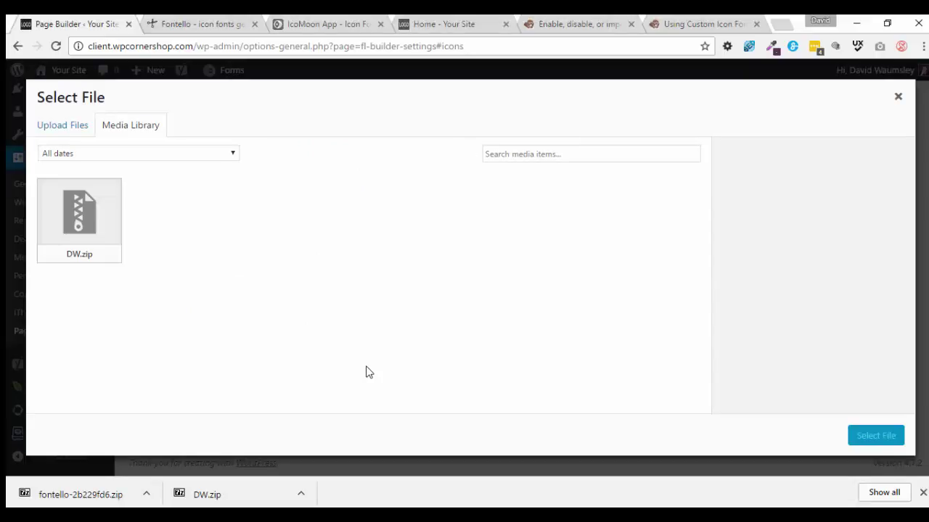
{"action": "left_click", "coordinate": [73, 128]}
{"action": "left_click", "coordinate": [462, 300]}
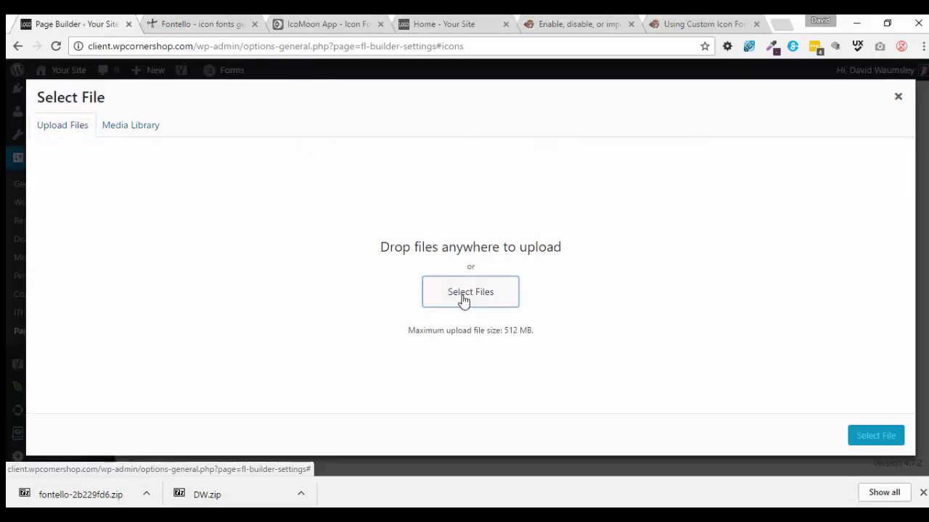
{"action": "left_click", "coordinate": [238, 215]}
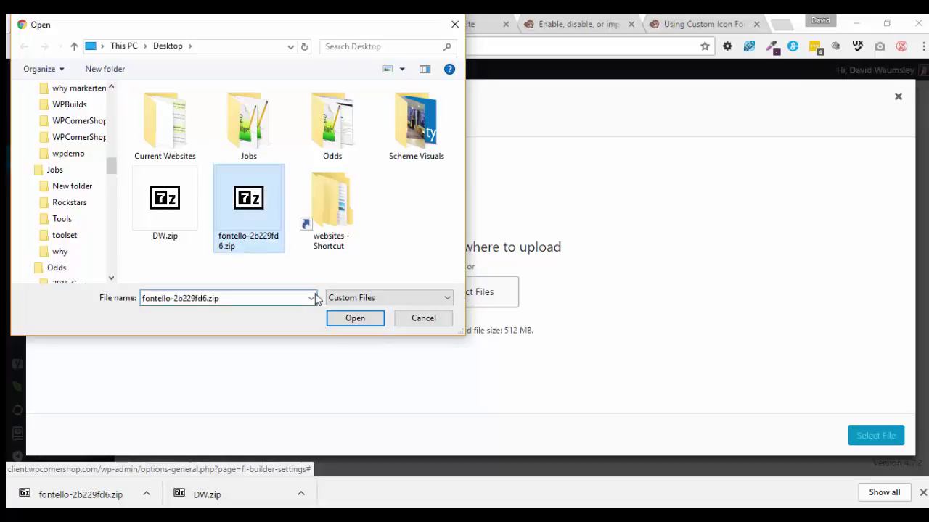
{"action": "left_click", "coordinate": [352, 319]}
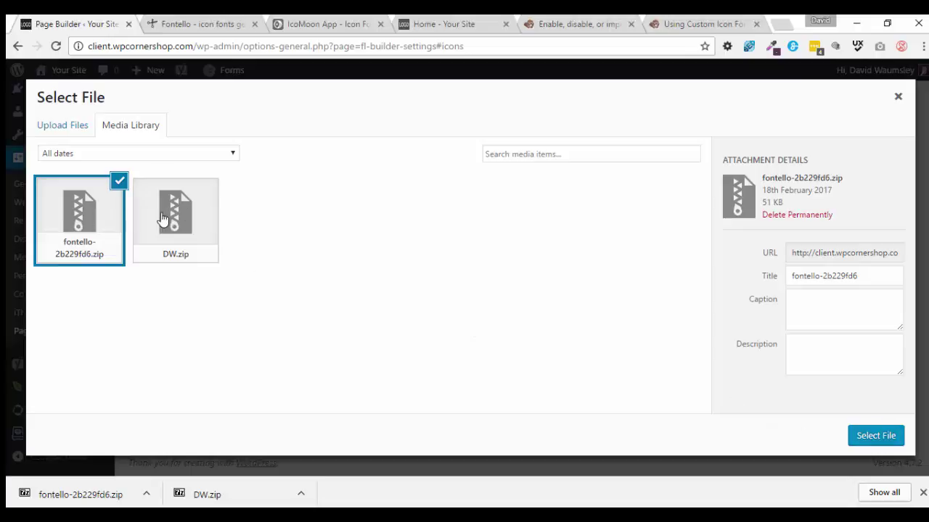
{"action": "left_click", "coordinate": [886, 436]}
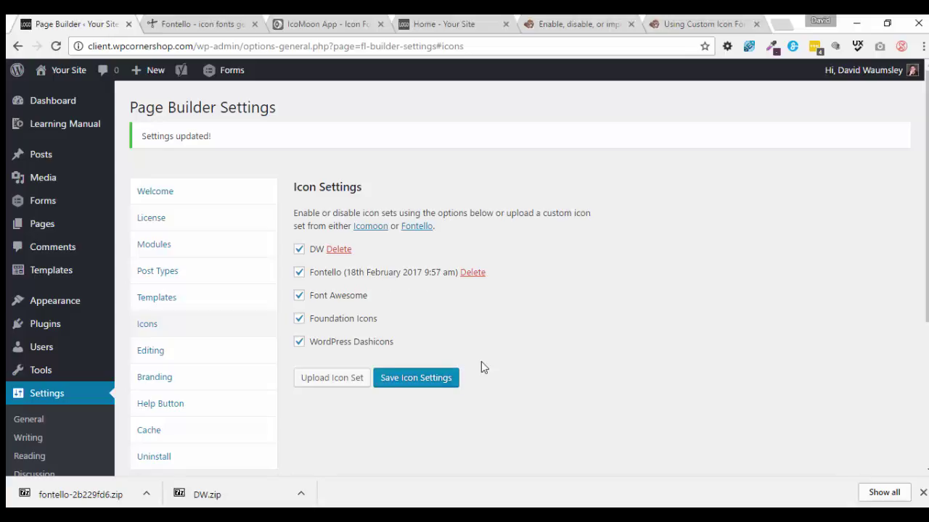
Step: Reload the site's home page in the builder so the new Fontello icons are available
{"action": "left_click", "coordinate": [192, 24]}
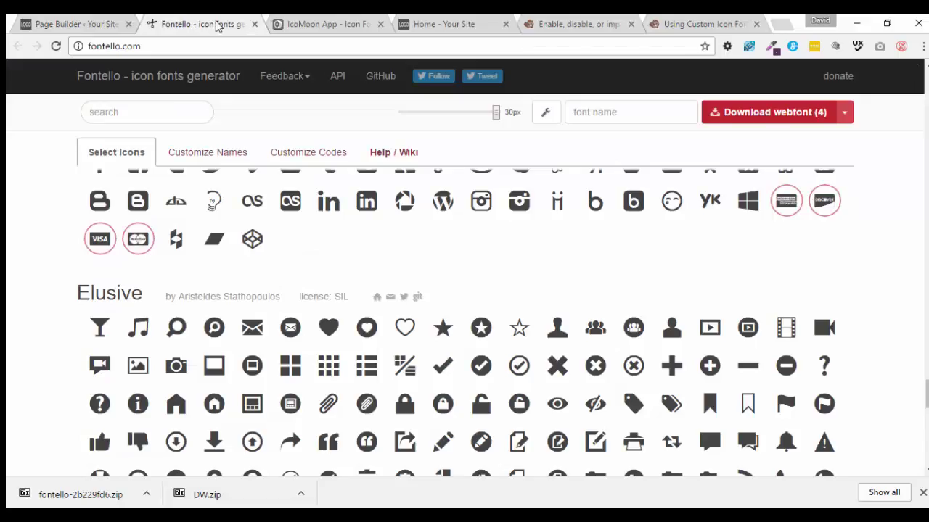
{"action": "left_click", "coordinate": [419, 26]}
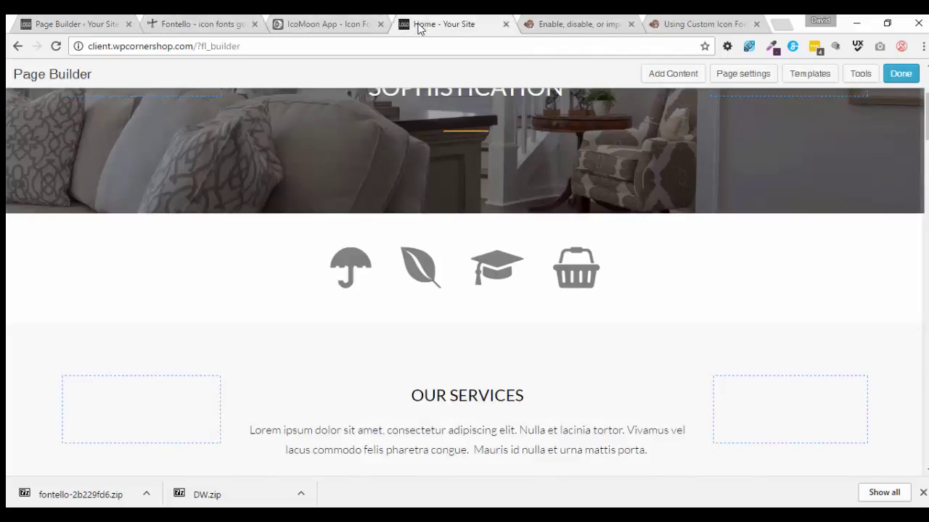
{"action": "left_click", "coordinate": [385, 46]}
{"action": "key", "text": "Return"}
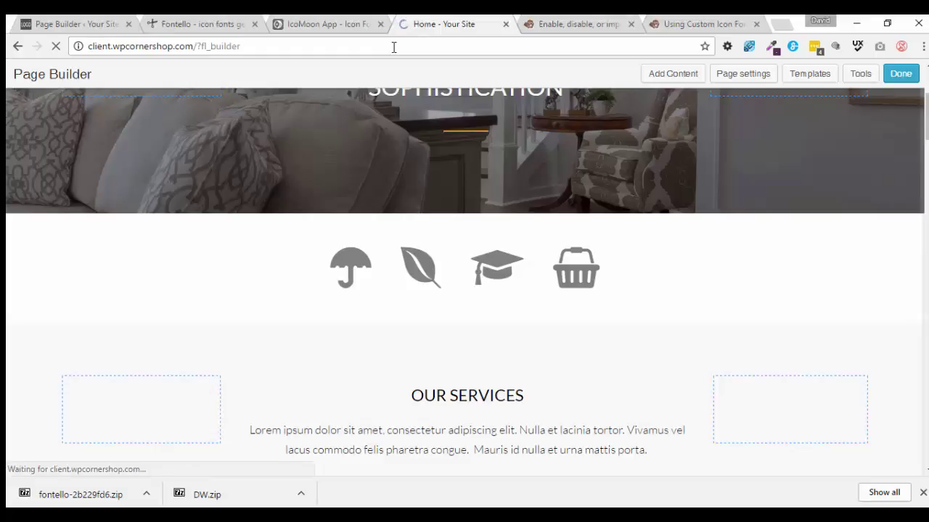
Step: Replace Icon 2's leaf with the Fontello VISA icon and save the icon group module
{"action": "left_click", "coordinate": [484, 283]}
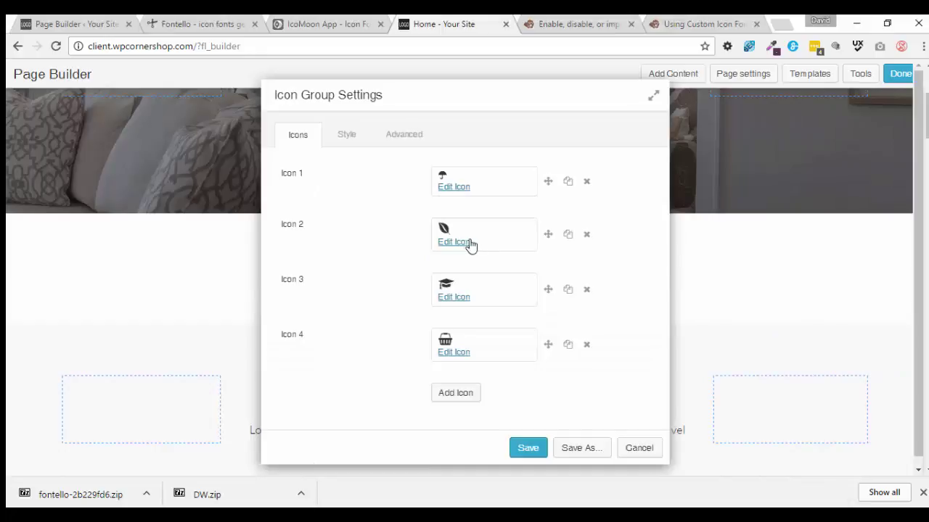
{"action": "left_click", "coordinate": [453, 242]}
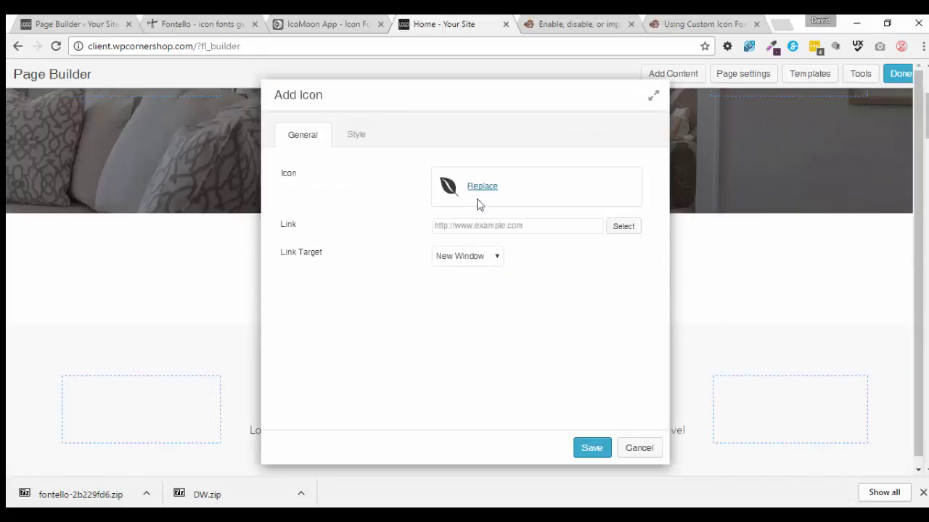
{"action": "left_click", "coordinate": [482, 188]}
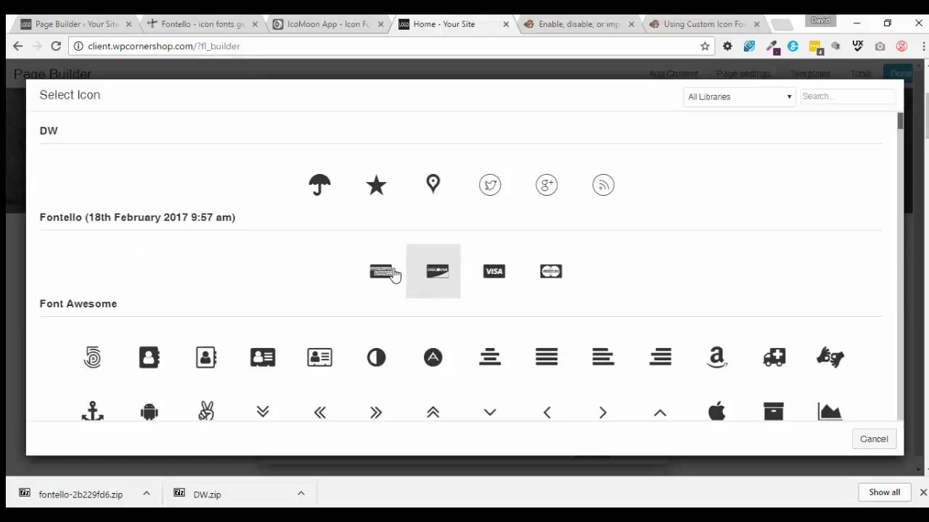
{"action": "left_click", "coordinate": [503, 277]}
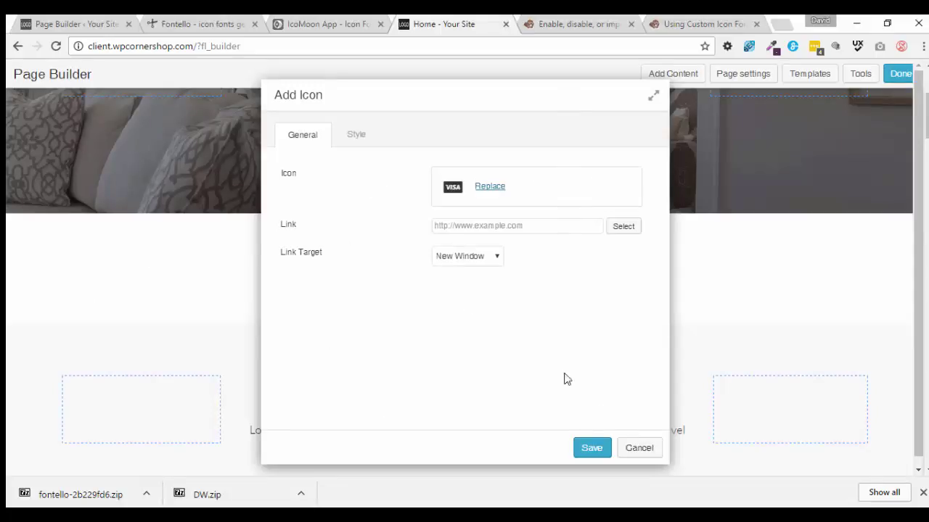
{"action": "left_click", "coordinate": [590, 447]}
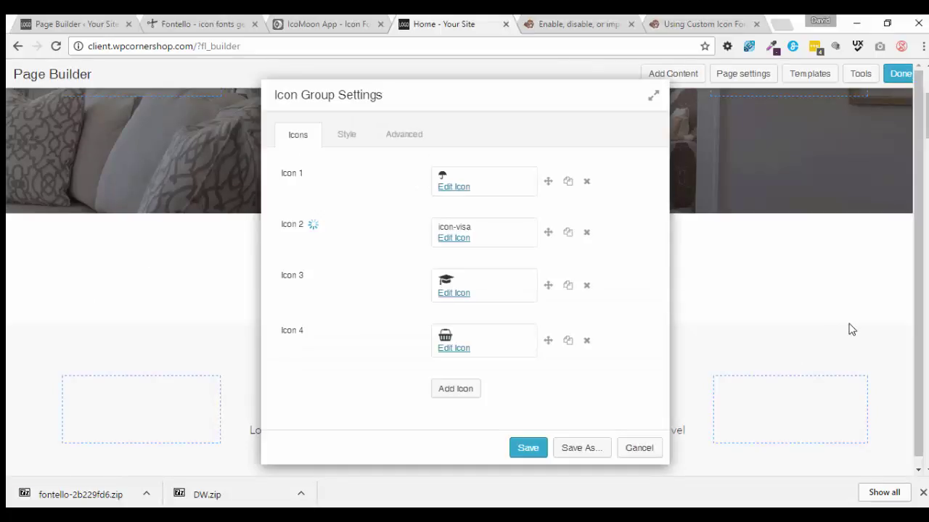
{"action": "left_click", "coordinate": [528, 448]}
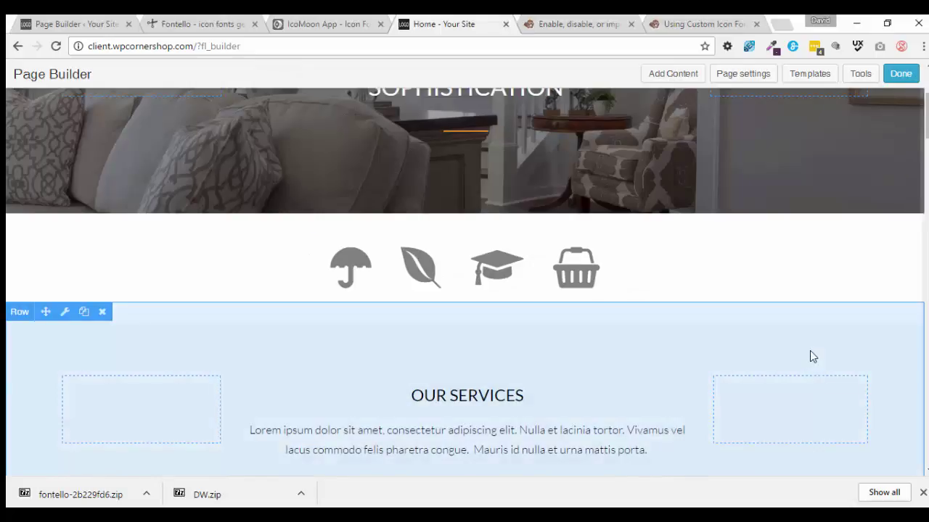